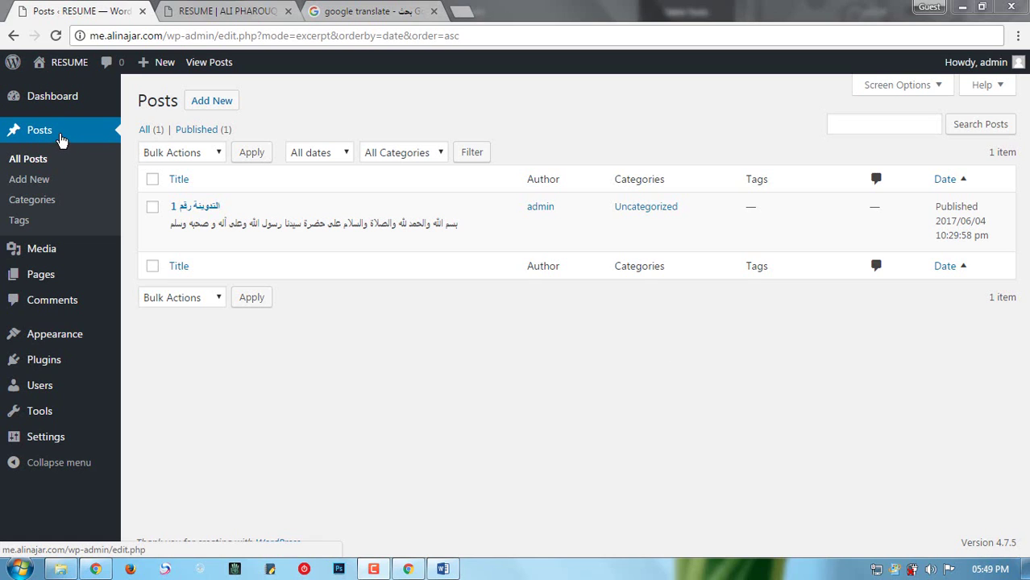
Go to the dashboard home and open the list of all posts
click(54, 99)
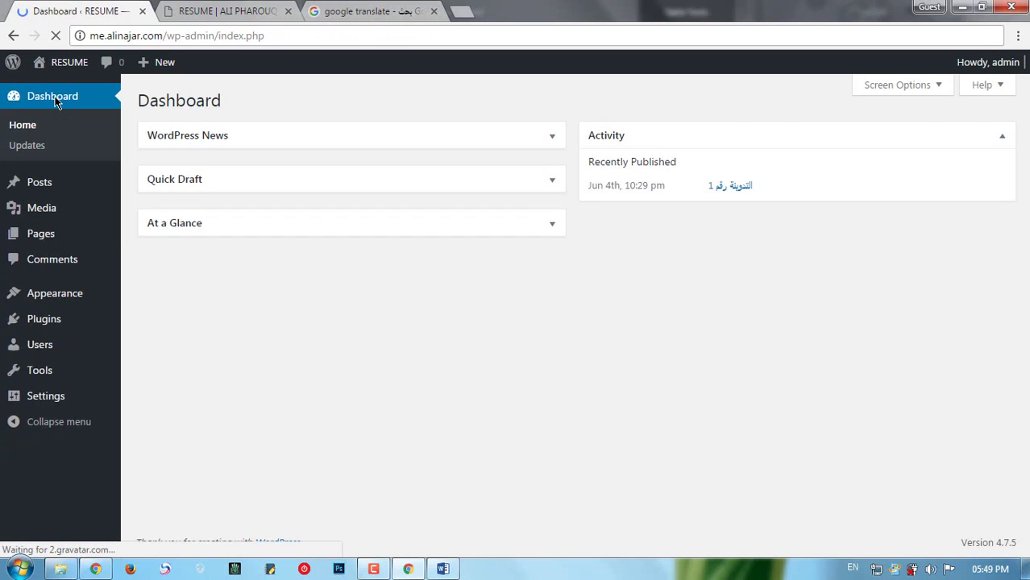
mouse_move(15, 188)
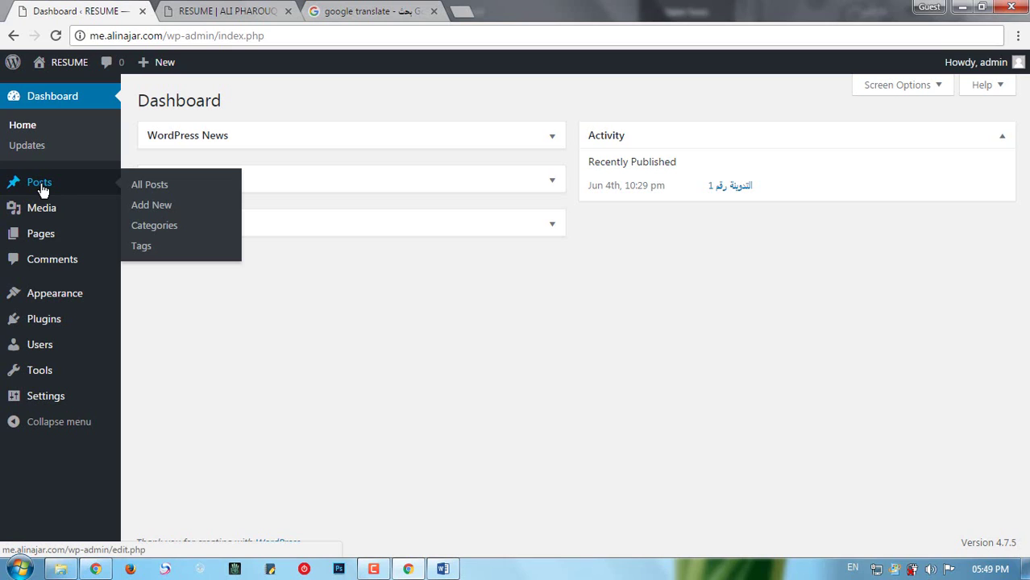
click(182, 191)
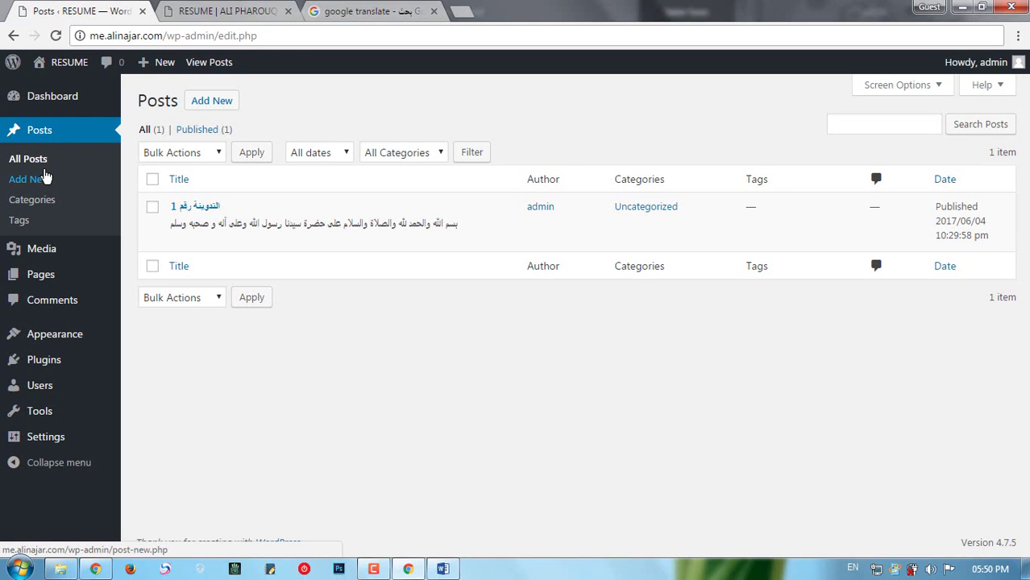
mouse_move(56, 102)
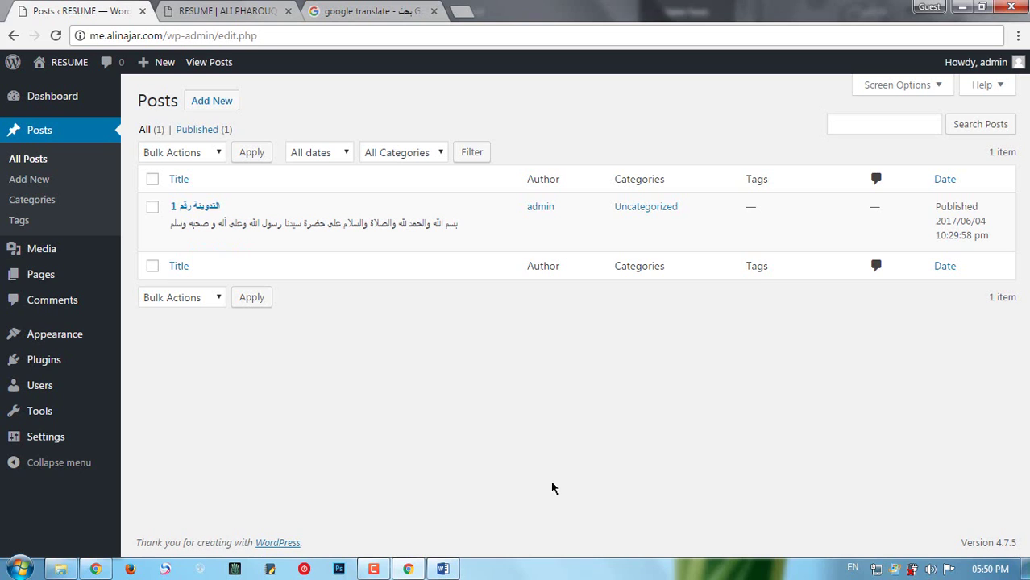
drag(137, 100, 176, 100)
click(181, 106)
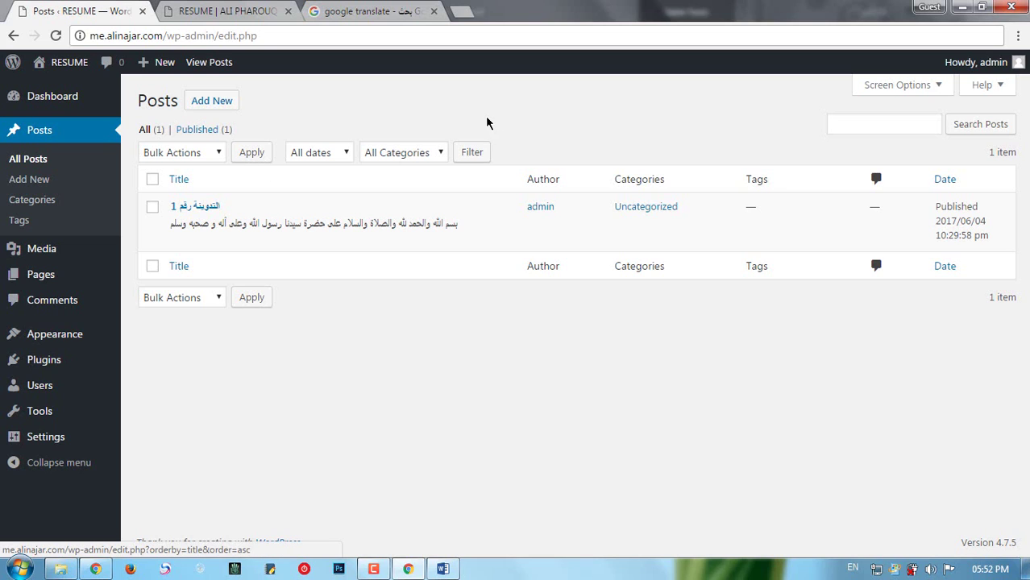
Search the posts for "تدوينة"
click(900, 126)
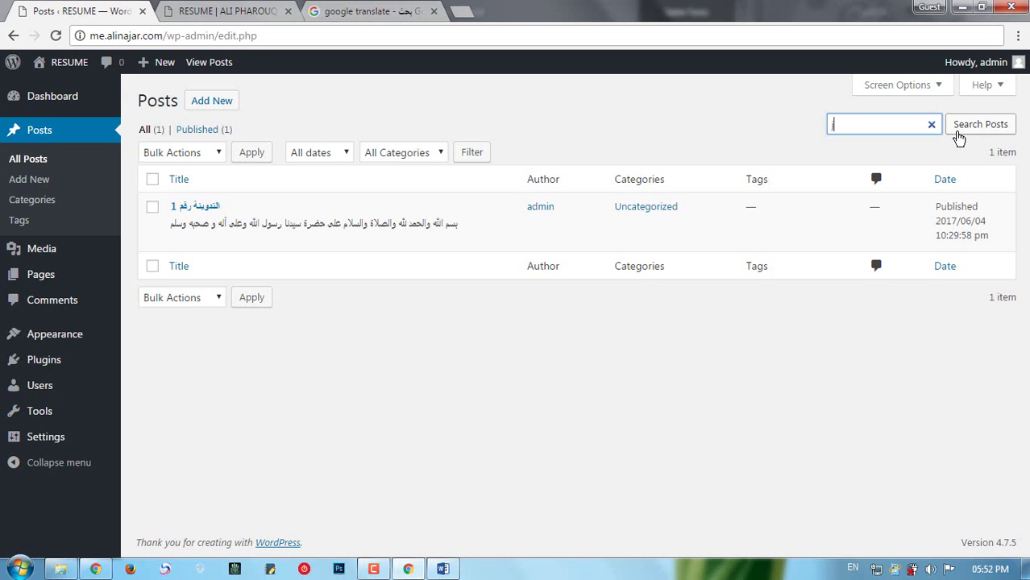
key(BackSpace)
key(alt+shift)
text(تدوينة)
click(956, 132)
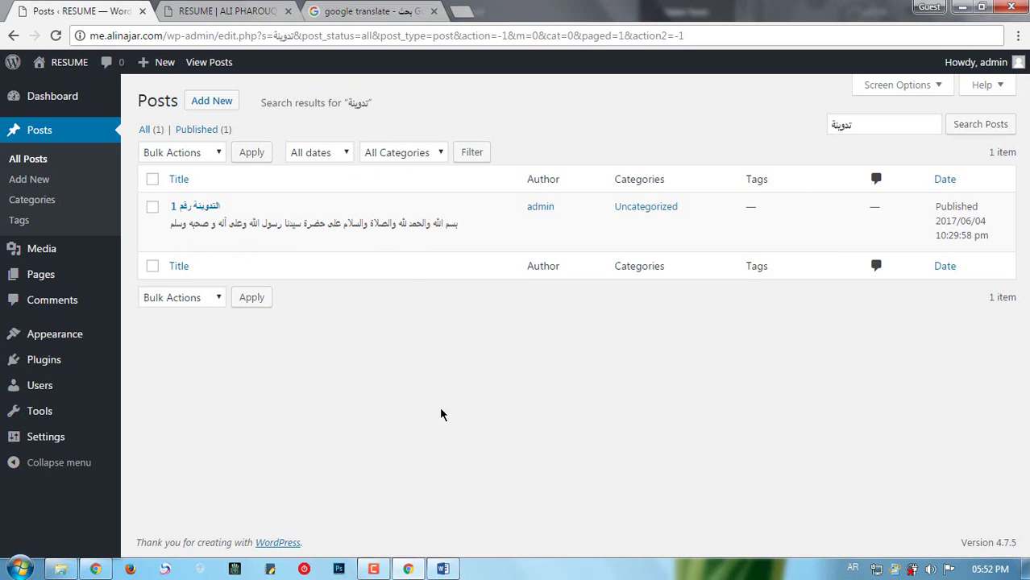
Clear the search term to list every post again and view the available bulk actions
click(932, 125)
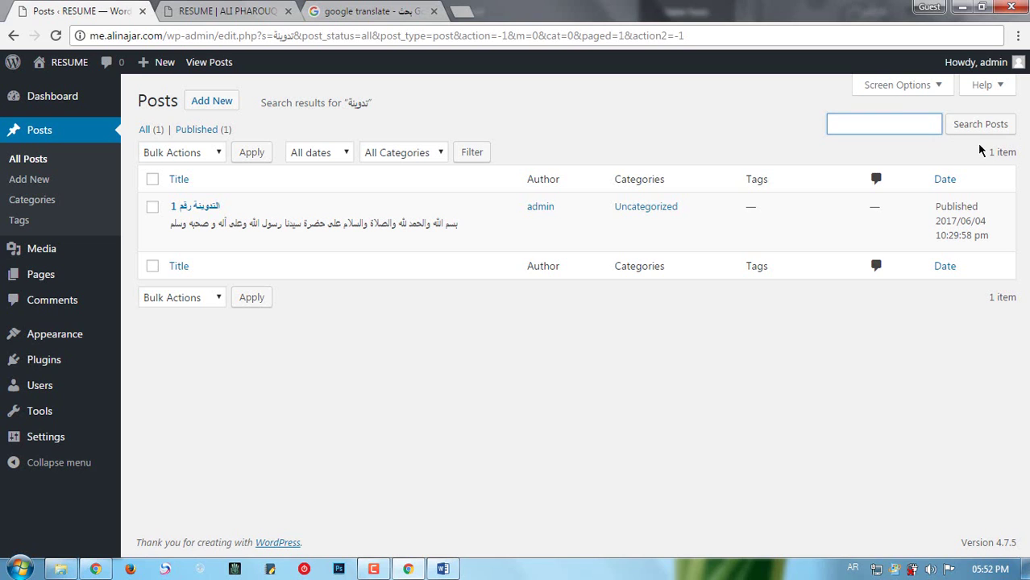
click(981, 131)
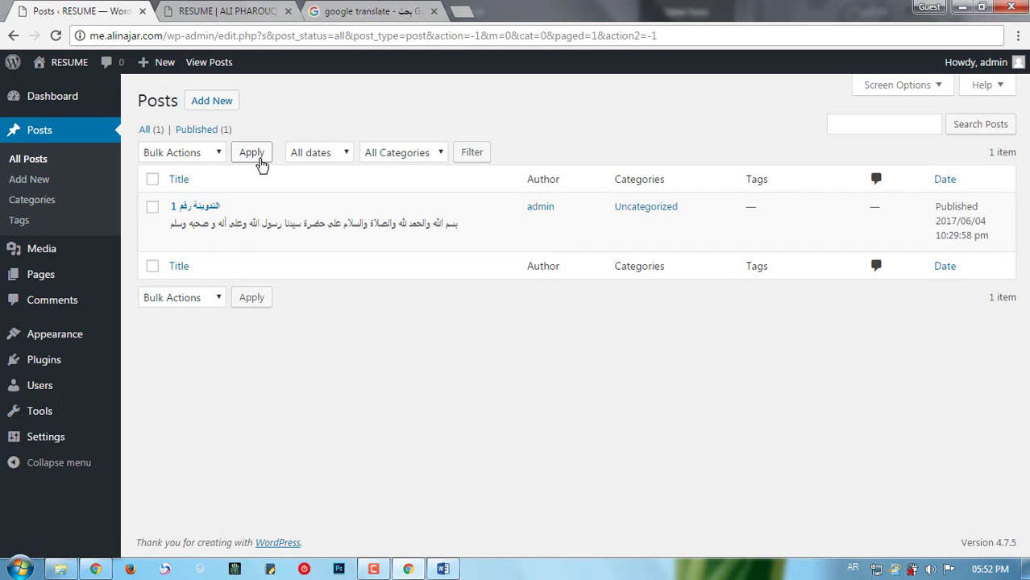
click(193, 159)
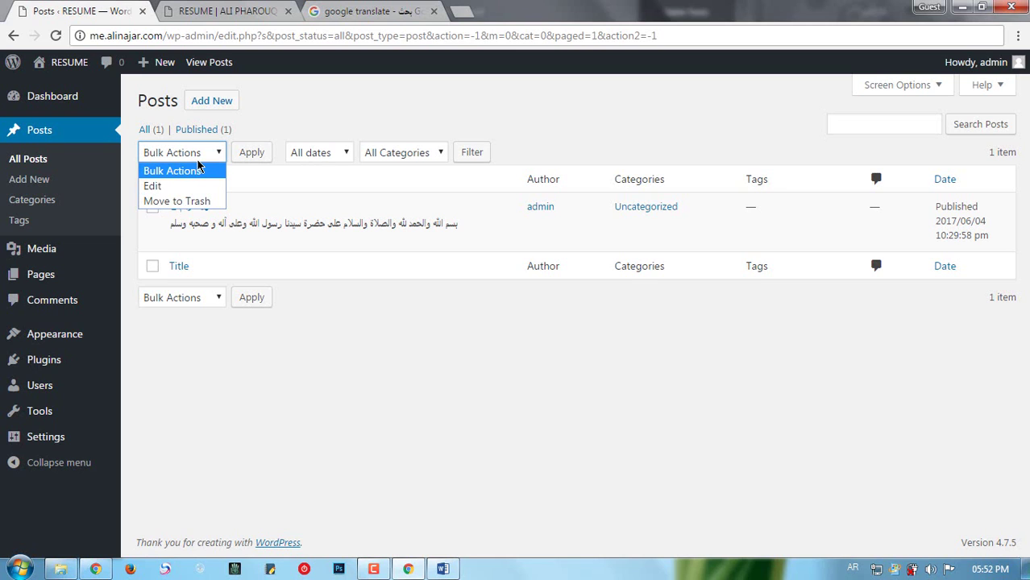
click(393, 312)
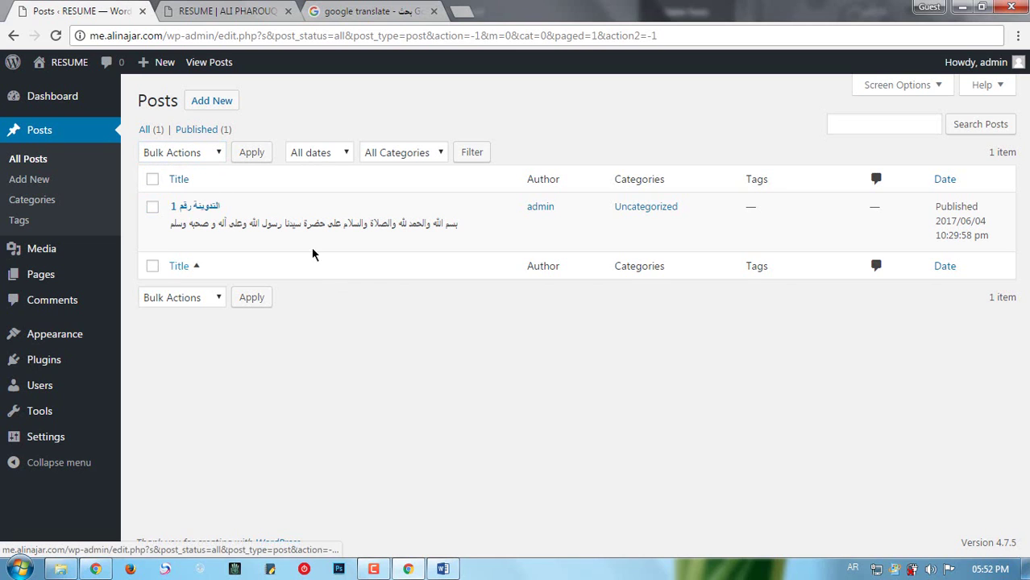
Select all posts in the list and dismiss the Windows prompt by keeping the current color scheme without showing the message again
click(156, 211)
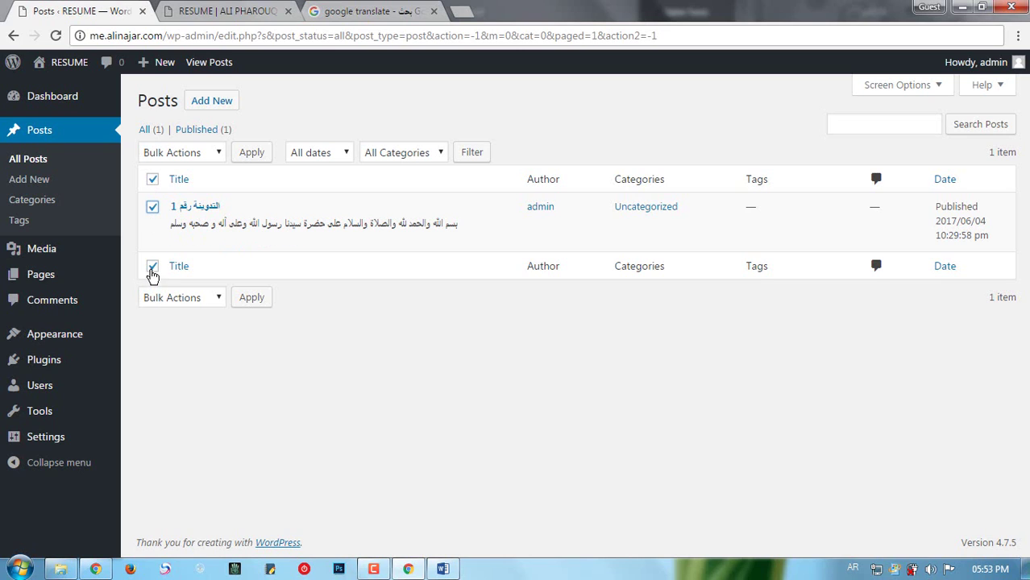
click(154, 180)
click(153, 180)
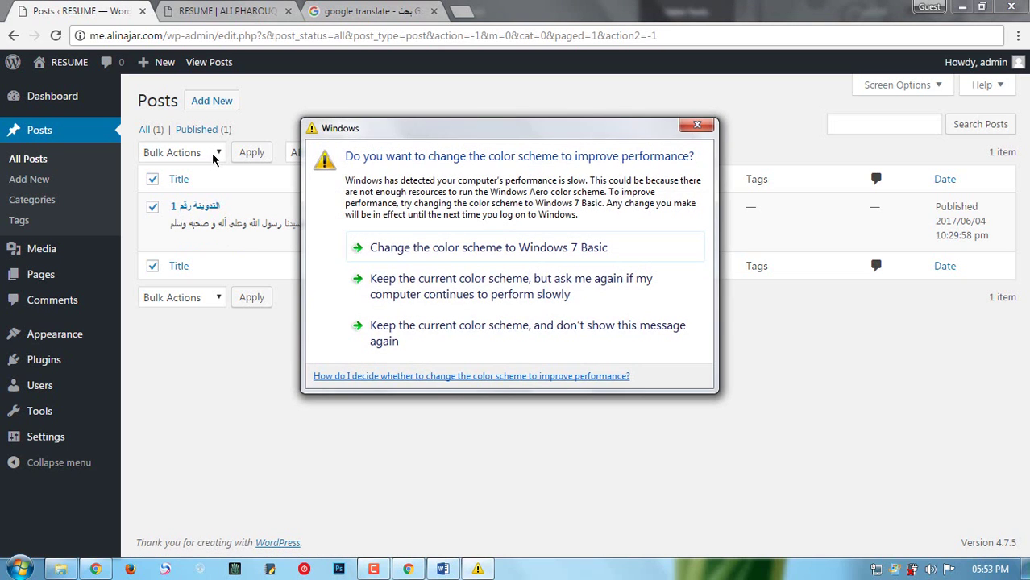
click(469, 325)
Choose Move to Trash as the bulk action for the selected post without applying it
click(178, 155)
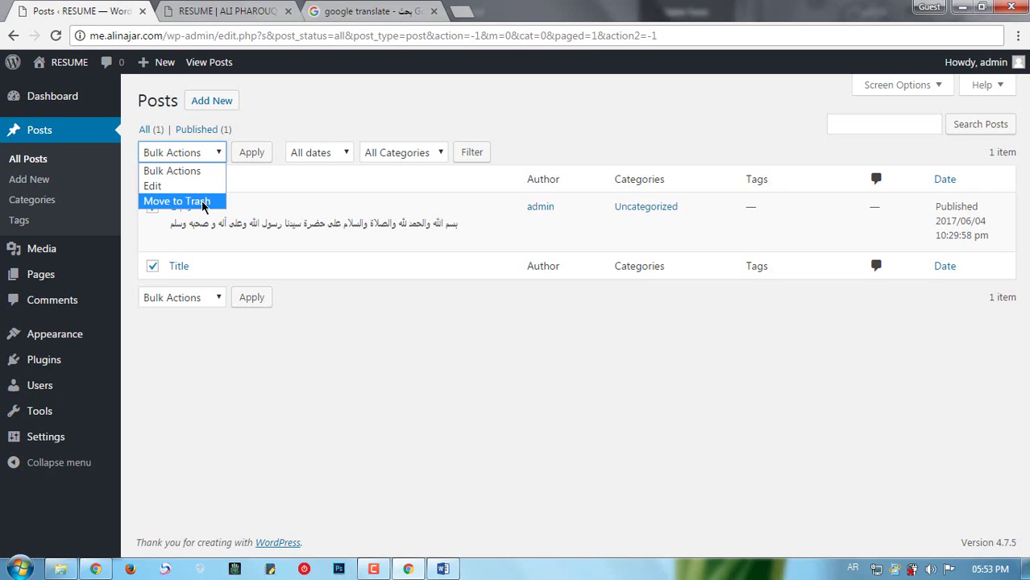
click(432, 358)
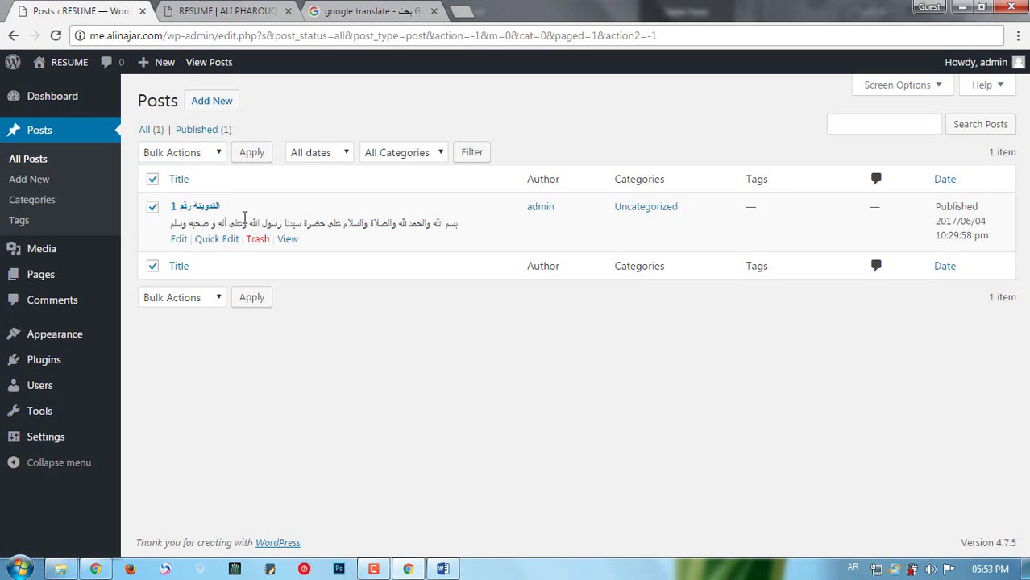
click(191, 153)
click(180, 200)
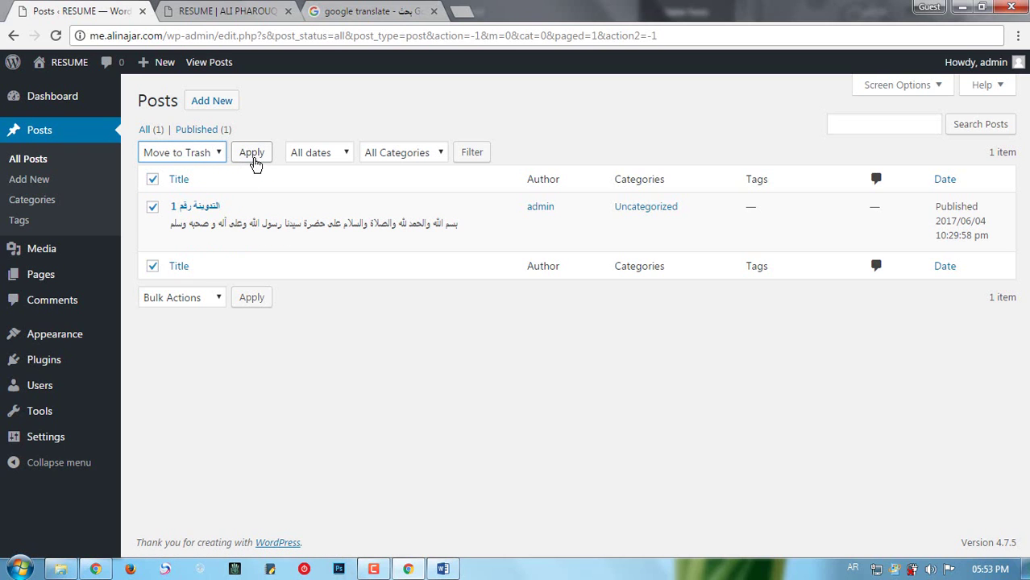
click(201, 152)
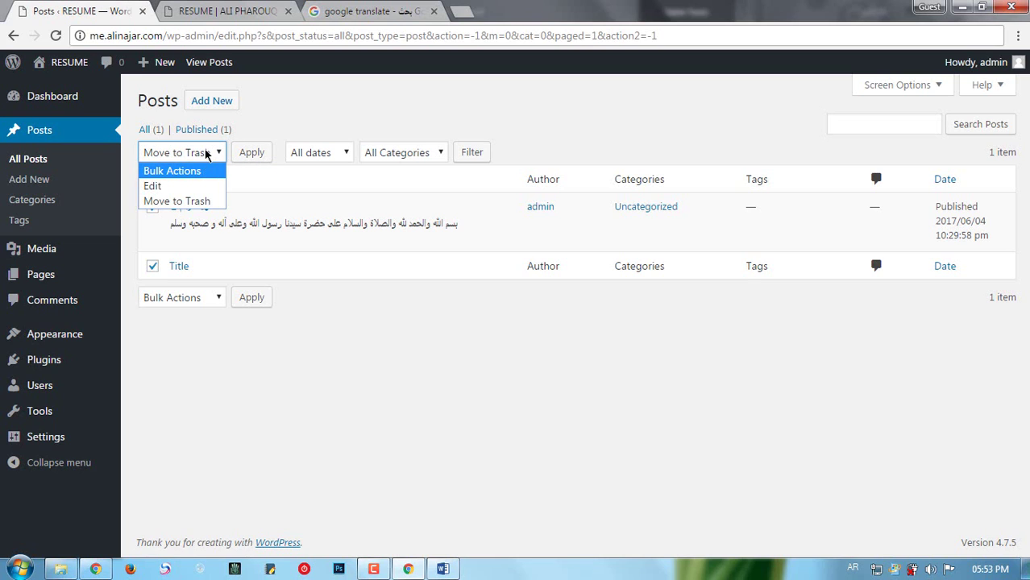
click(207, 155)
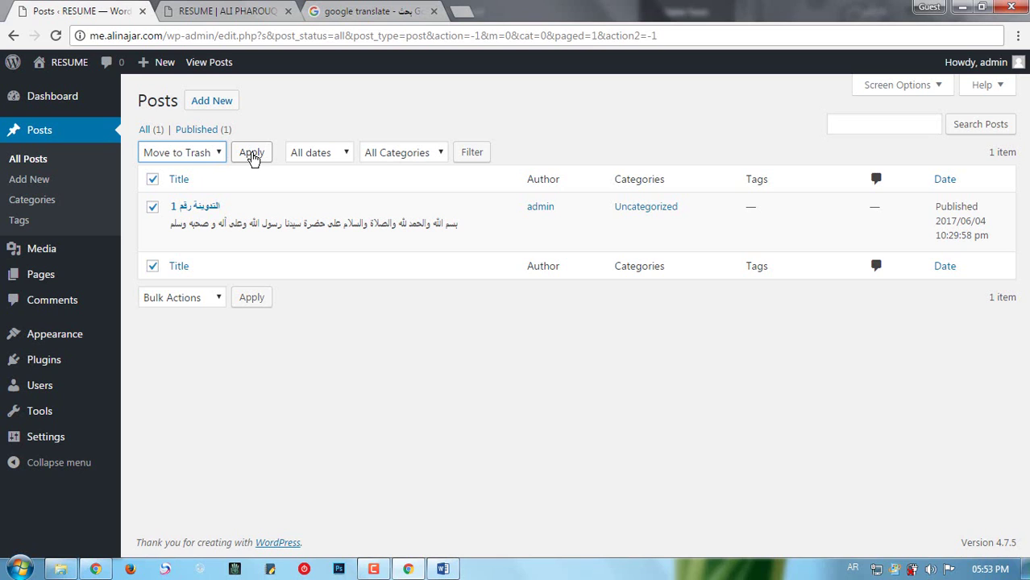
Reset the bulk action choice to Bulk Actions and deselect all posts
click(184, 153)
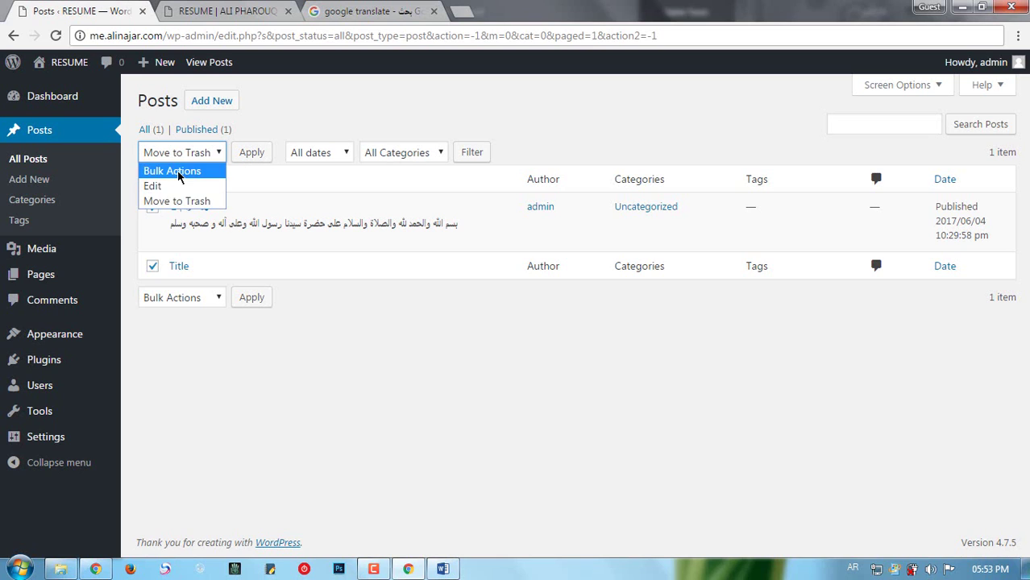
click(179, 171)
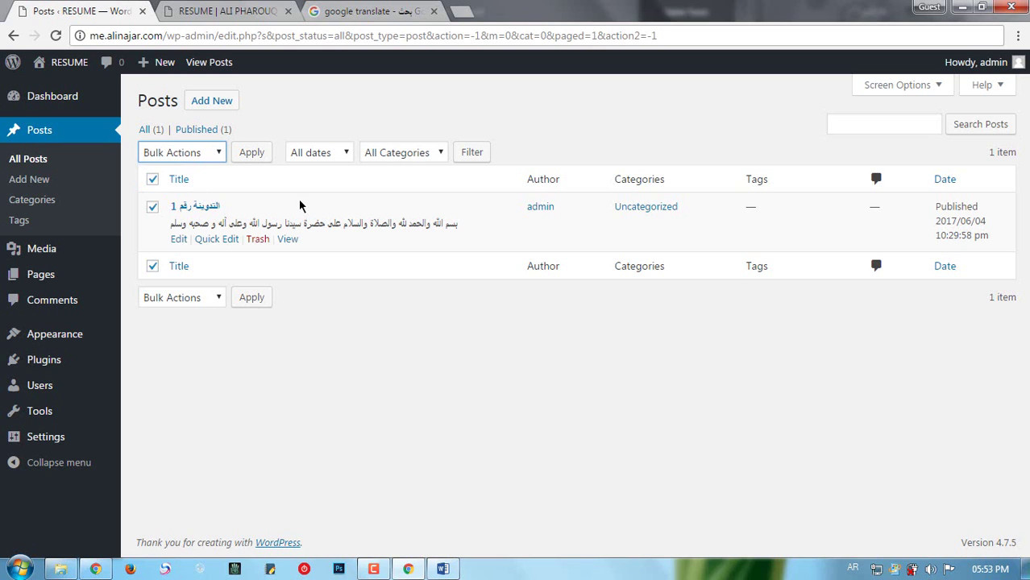
click(159, 180)
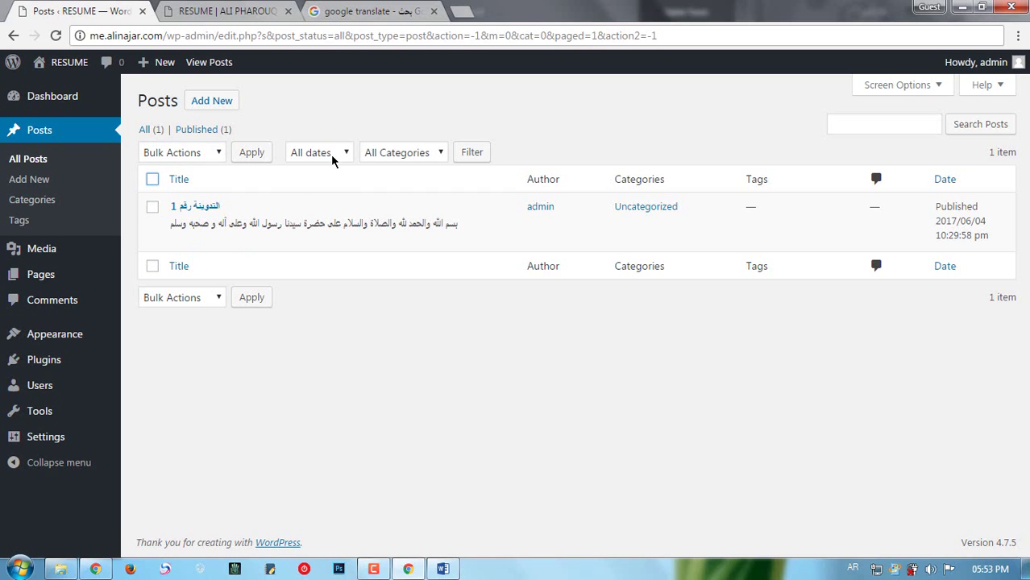
Examine the date filter, category filter and bulk action choices above the posts list, along with the search field
click(335, 158)
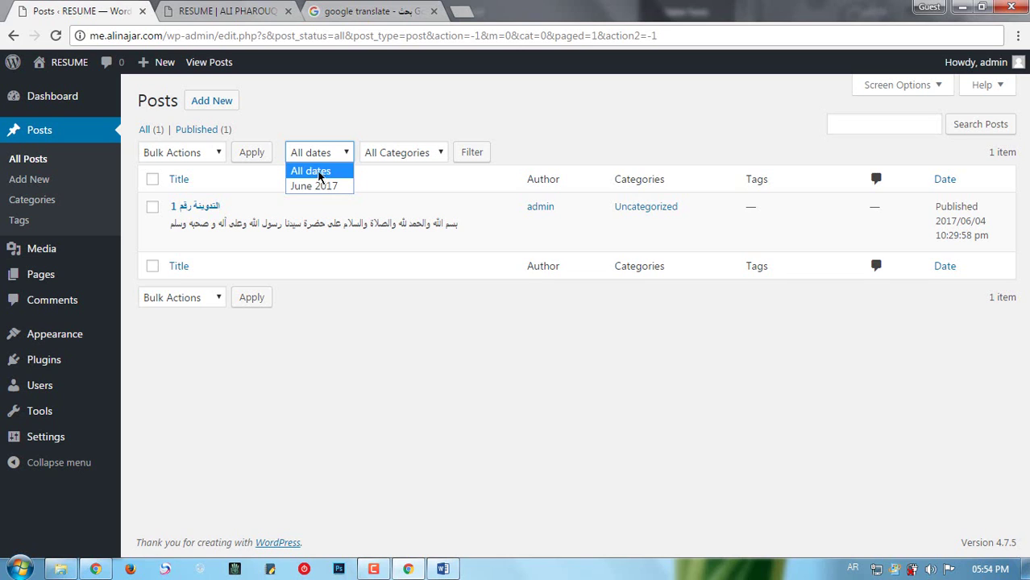
click(330, 153)
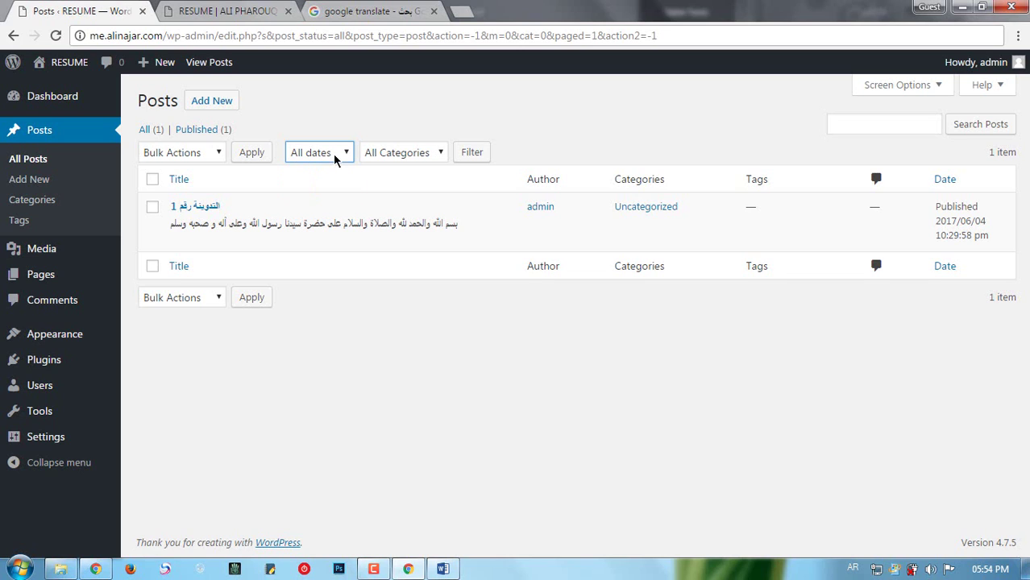
click(411, 156)
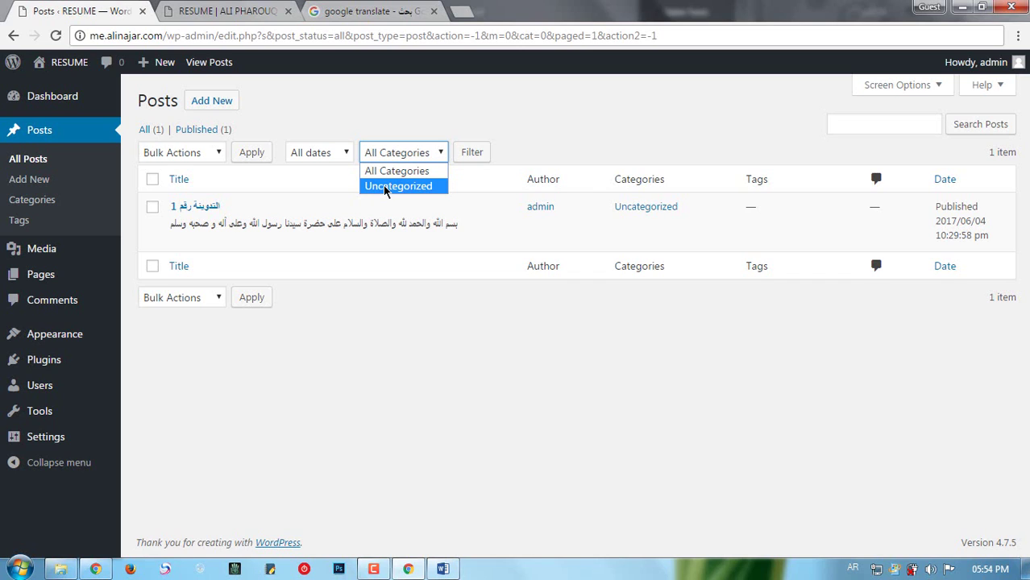
click(443, 128)
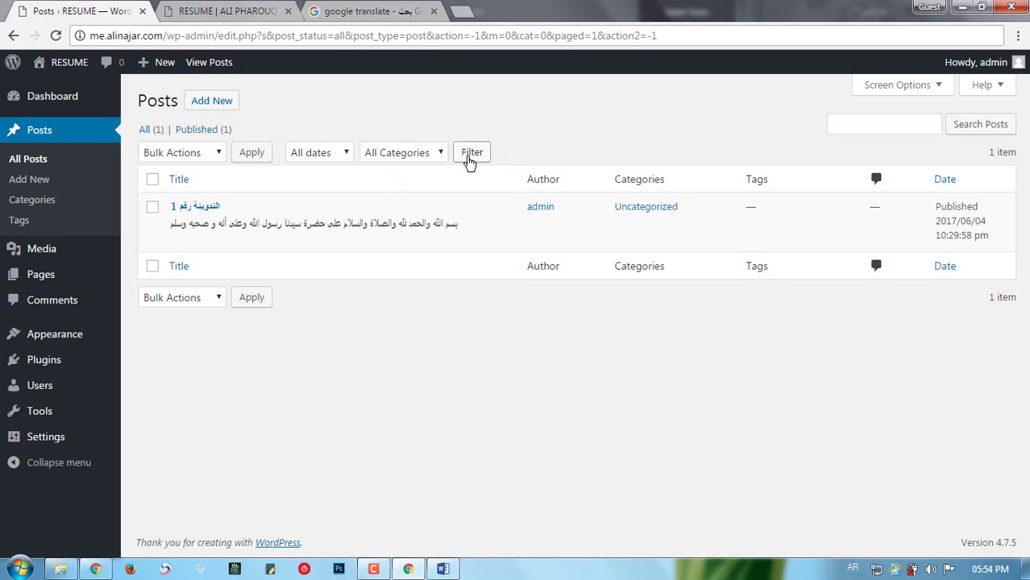
click(218, 153)
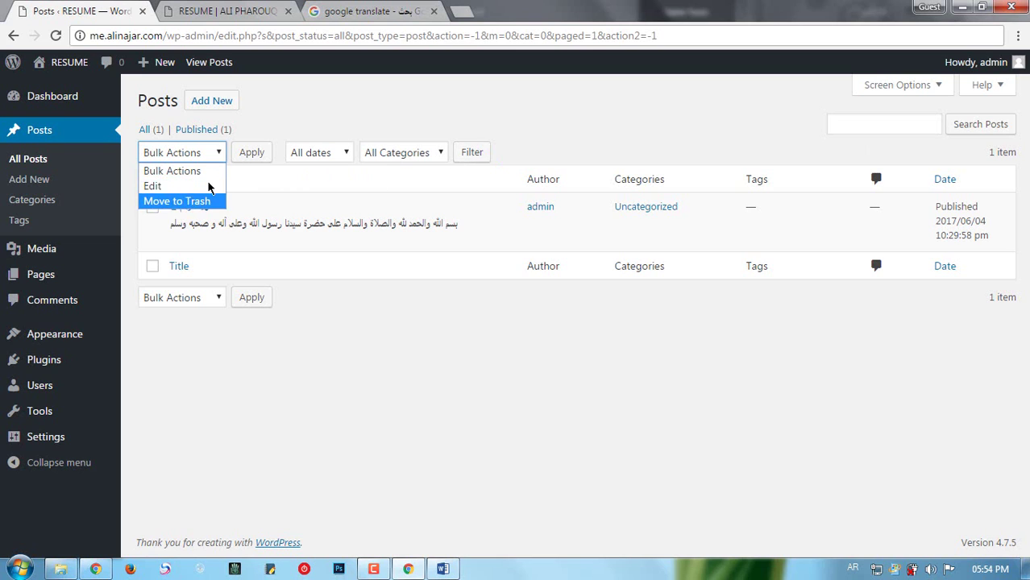
click(259, 155)
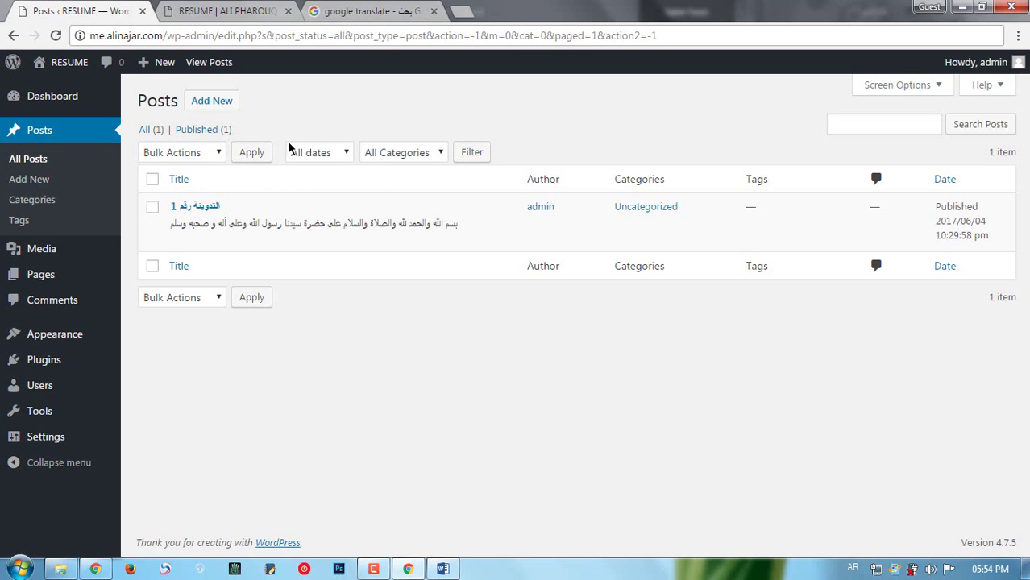
click(338, 154)
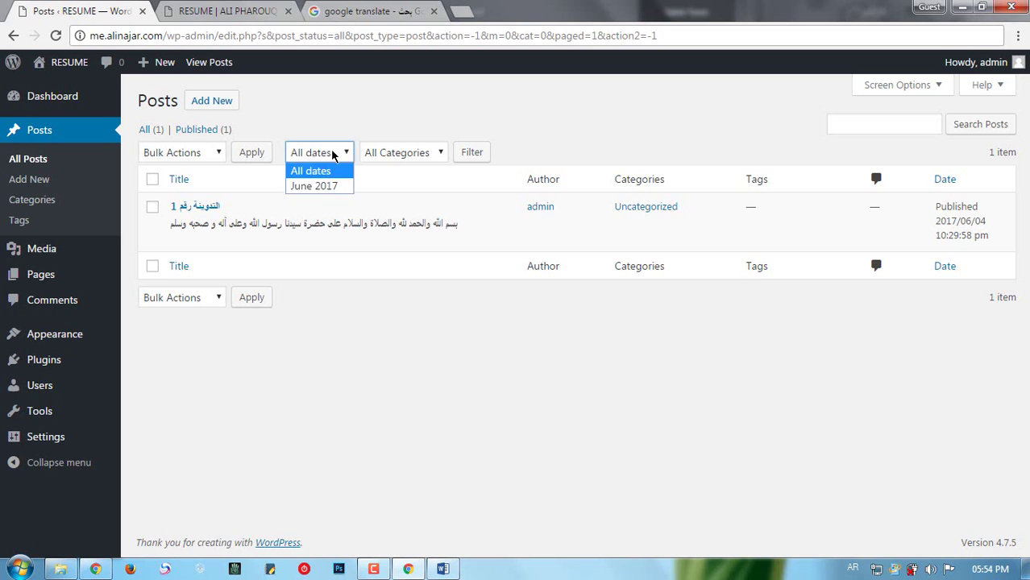
click(402, 154)
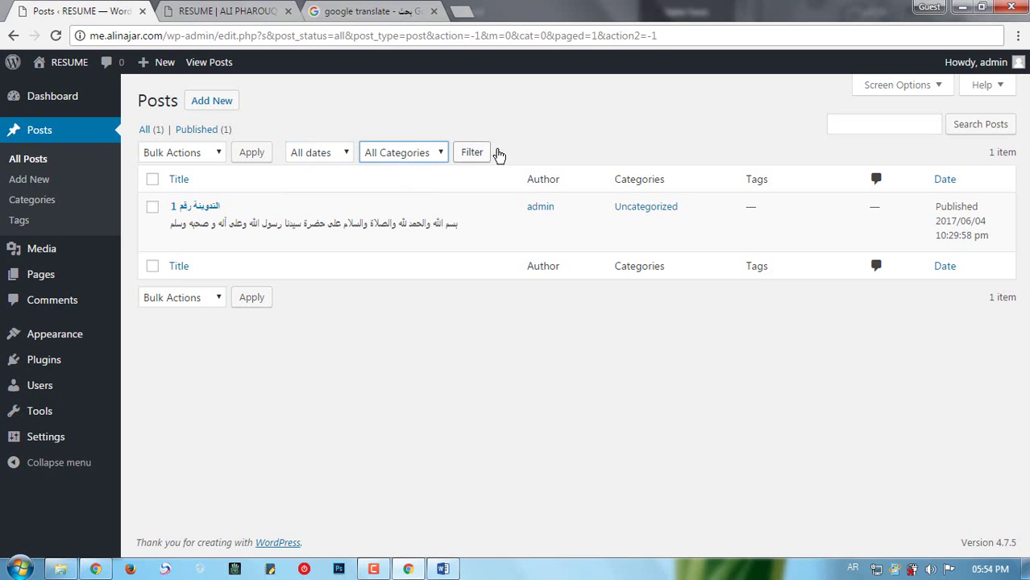
click(888, 123)
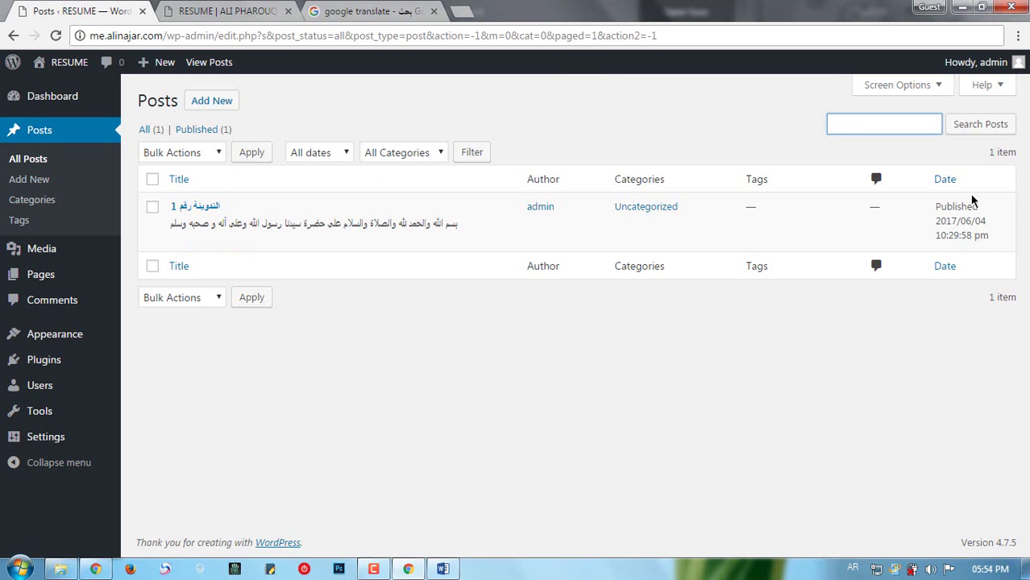
Check the post's row details and excerpt, filtering the list to published posts and switching back to all posts
mouse_move(175, 211)
mouse_move(564, 202)
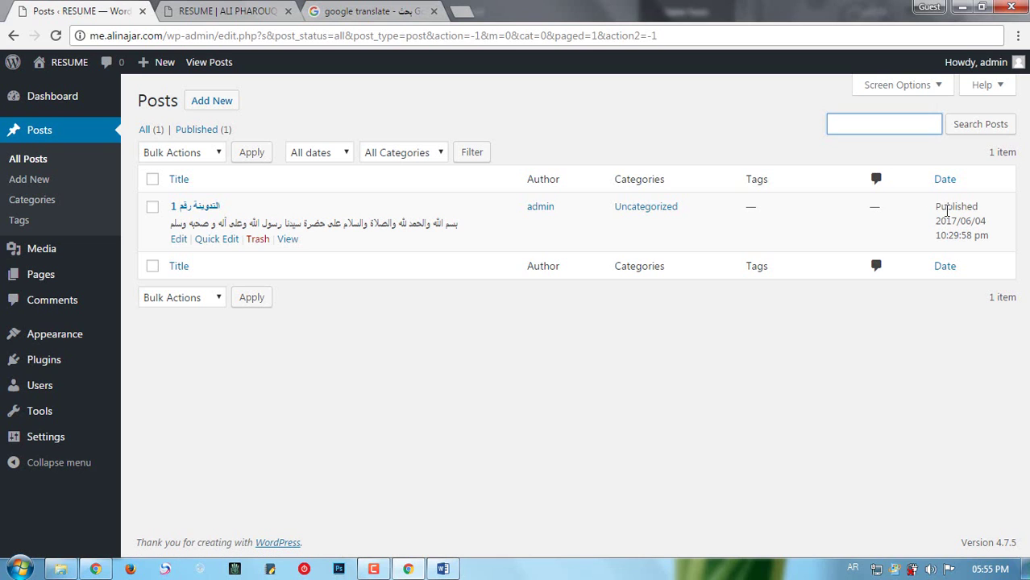
drag(966, 211, 946, 210)
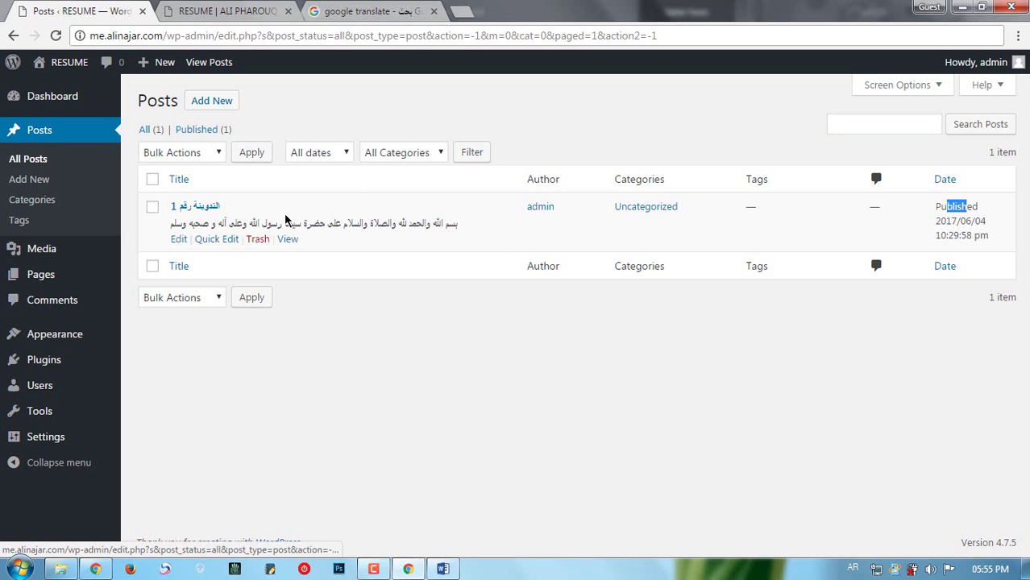
click(215, 131)
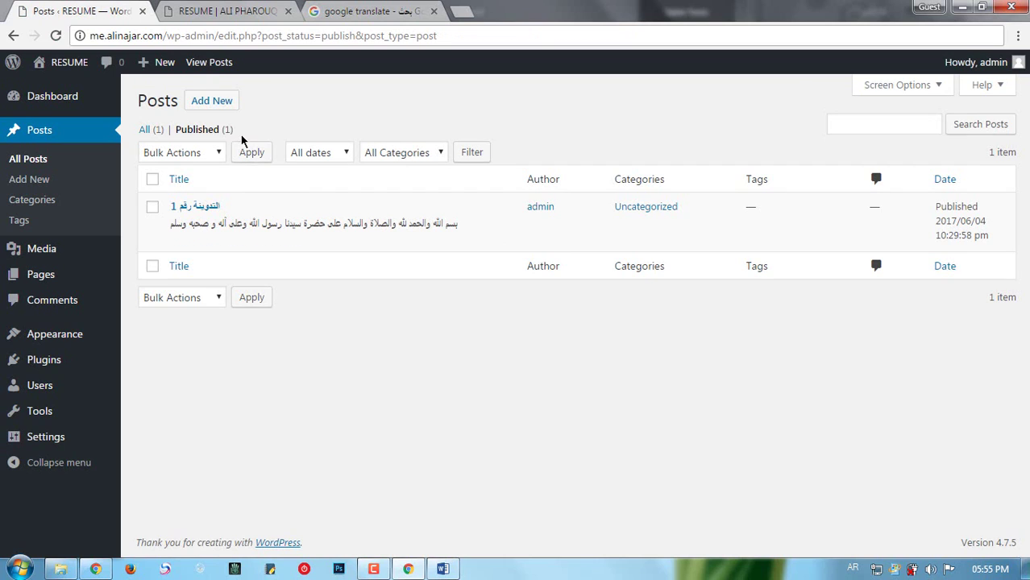
click(152, 132)
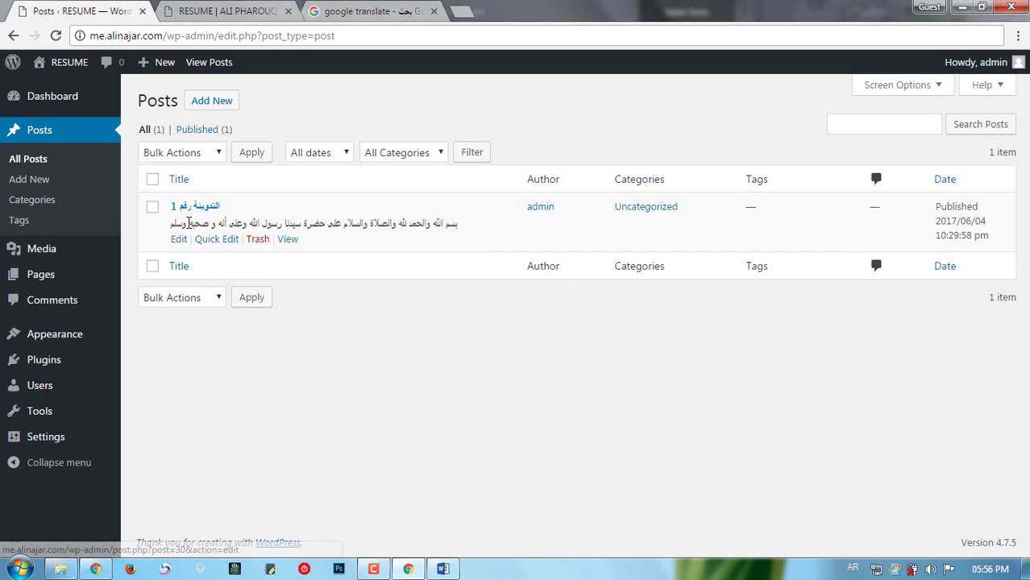
drag(191, 224, 411, 224)
click(410, 226)
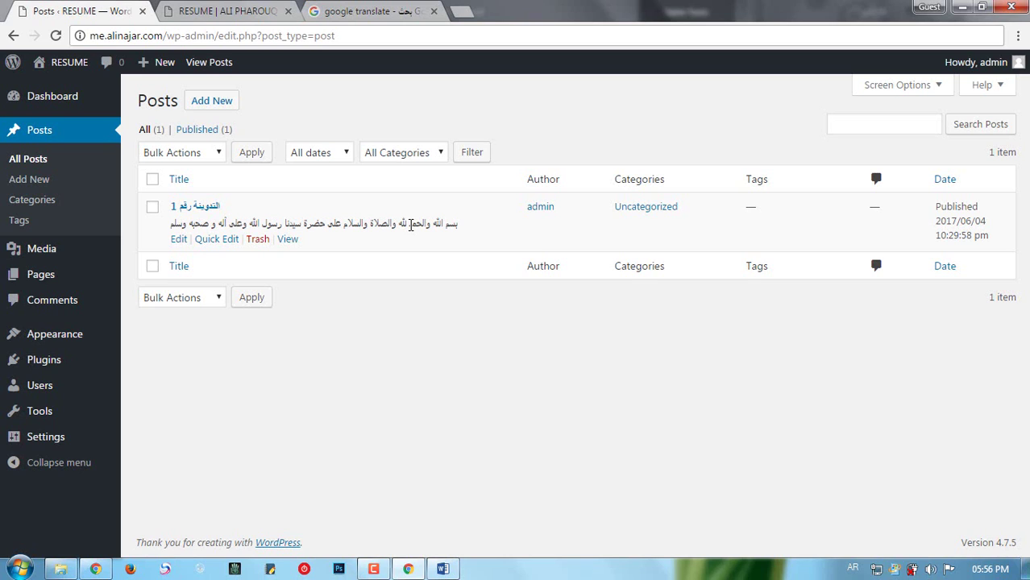
Hide the Author, Categories, Tags, Comments and Date columns of the posts list in the screen options
click(897, 89)
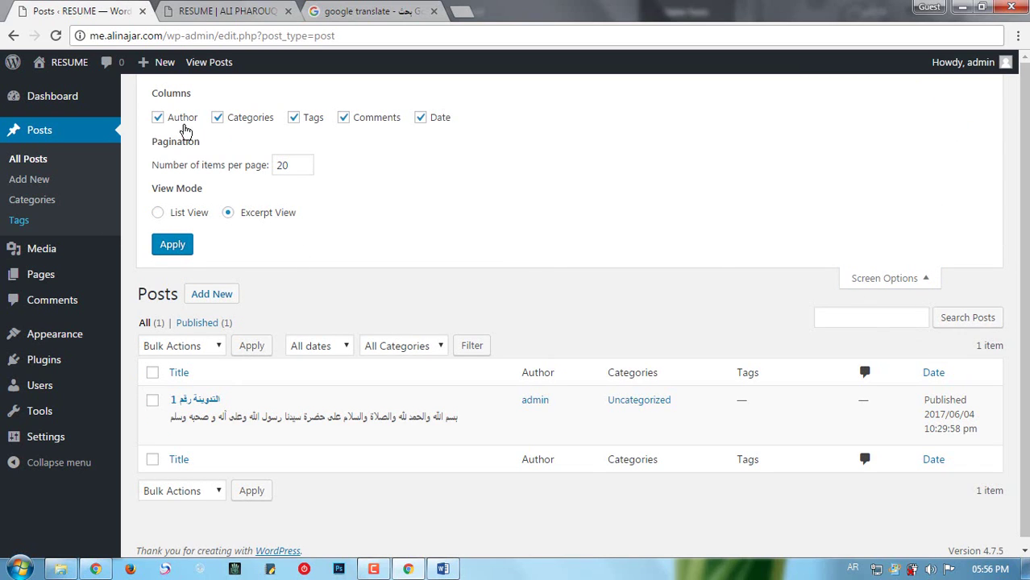
click(182, 118)
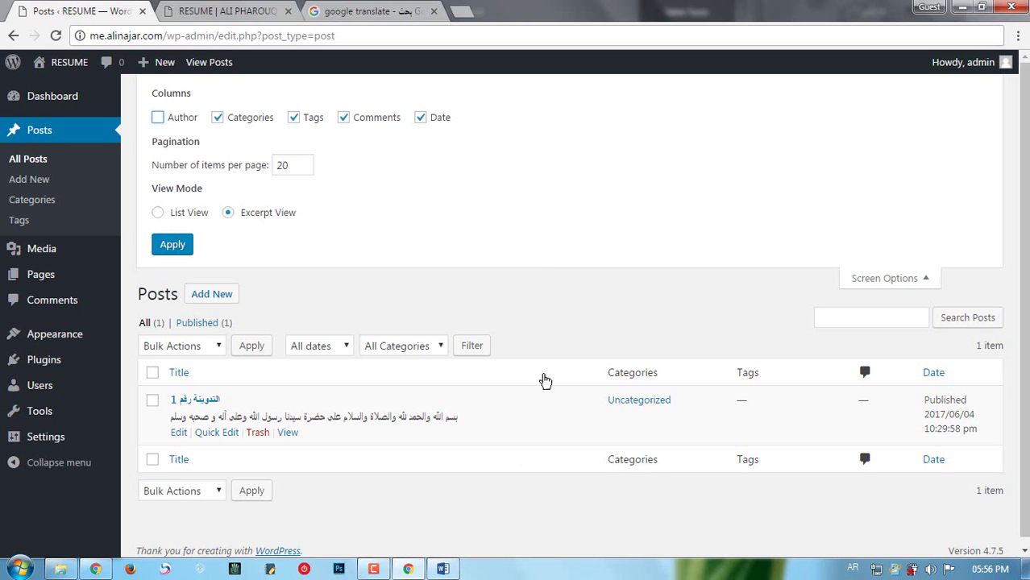
click(182, 118)
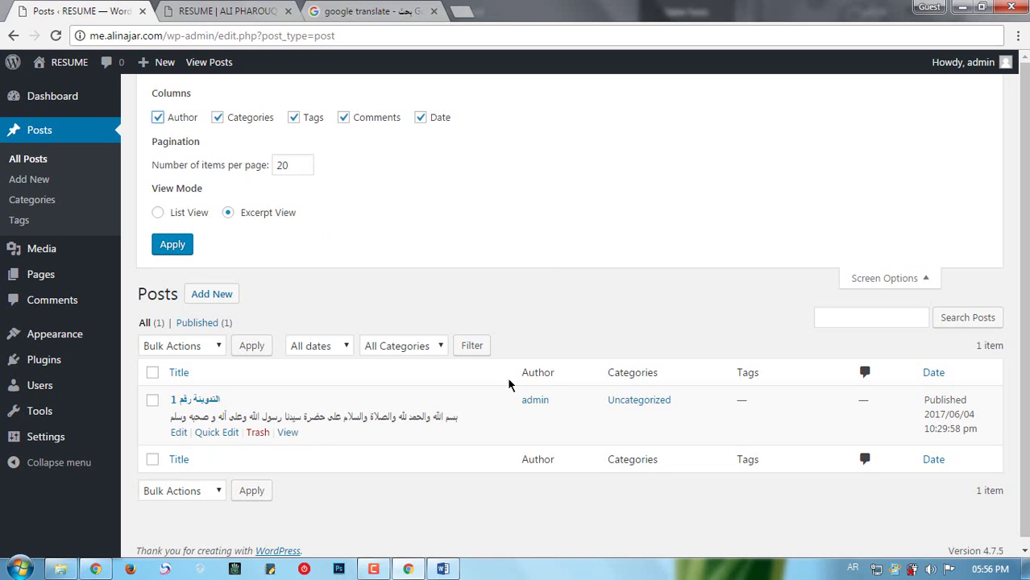
click(192, 119)
click(236, 119)
click(311, 120)
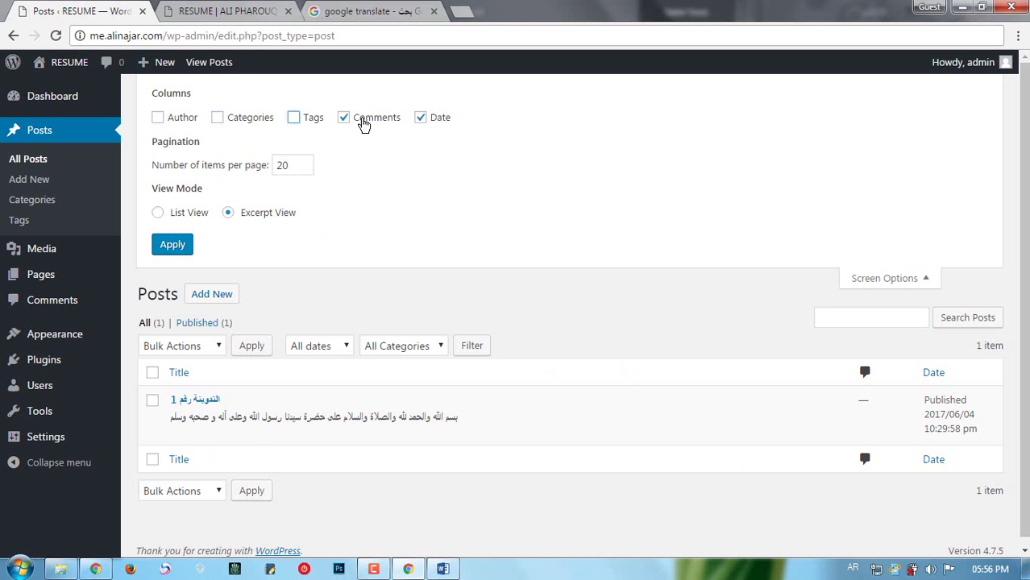
click(355, 120)
click(440, 120)
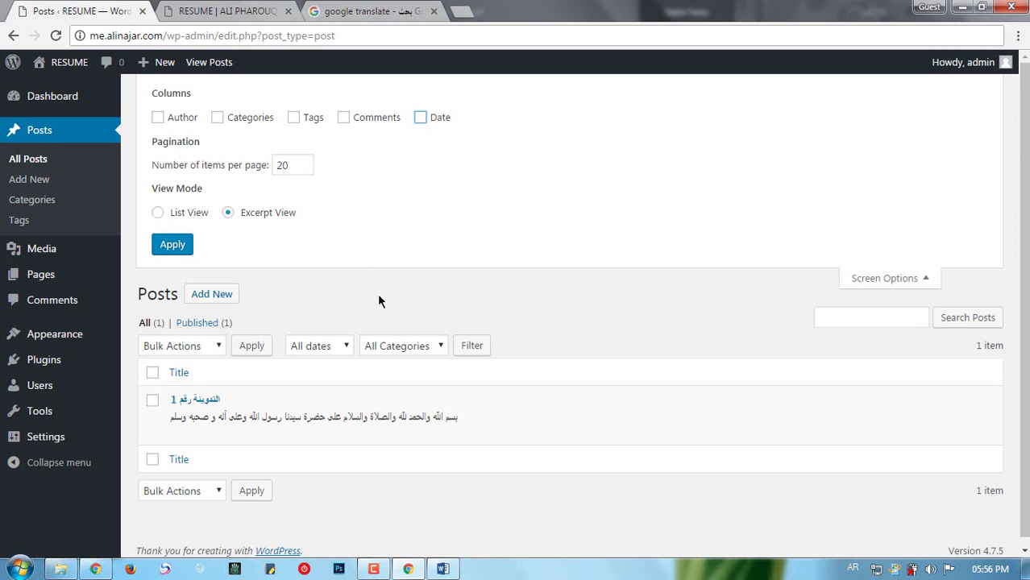
Examine the excerpt text that Excerpt View shows under the post's title in the posts list
scroll(378, 302, down, 1)
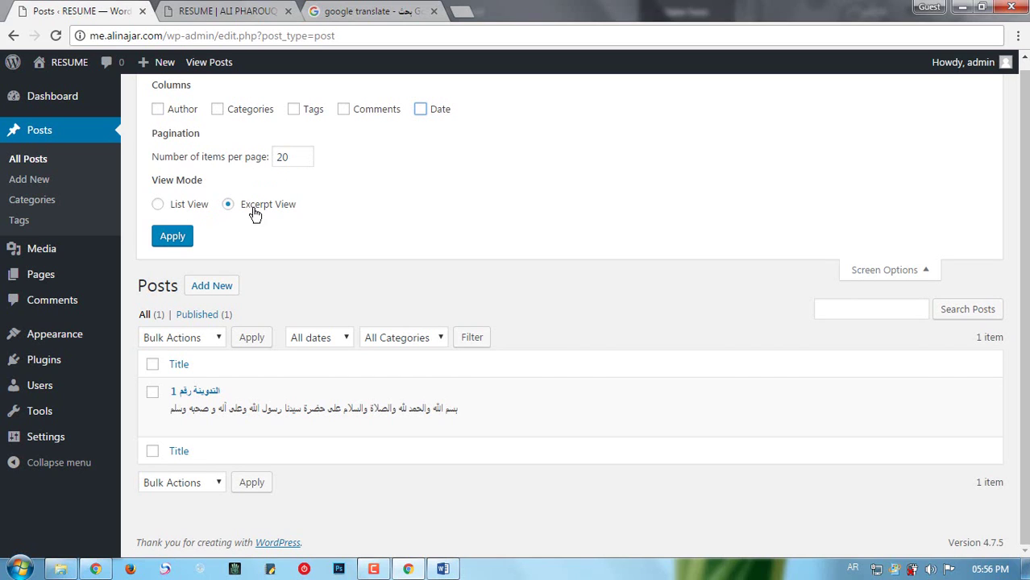
mouse_move(217, 407)
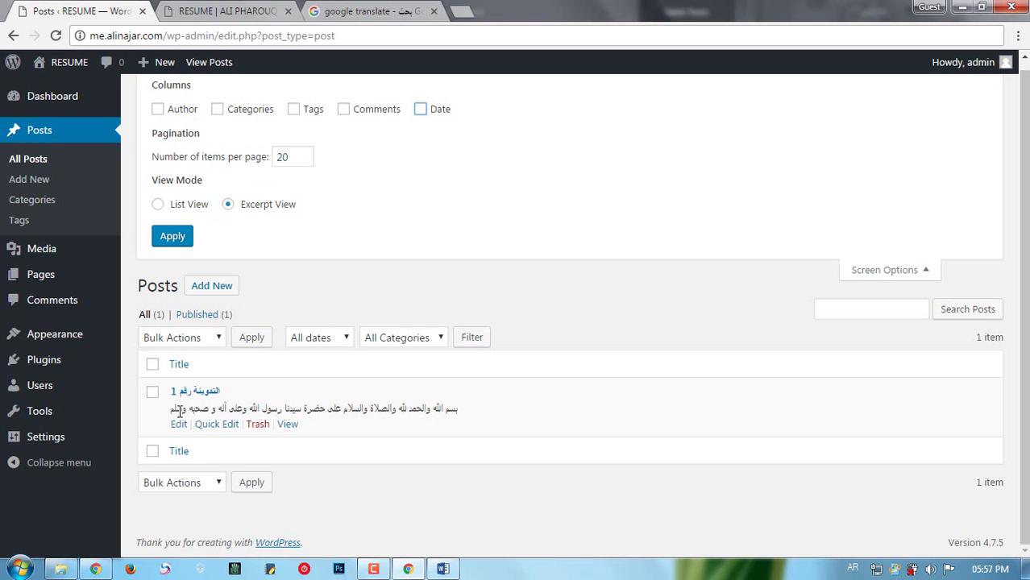
drag(181, 411, 427, 412)
click(430, 413)
drag(208, 409, 387, 421)
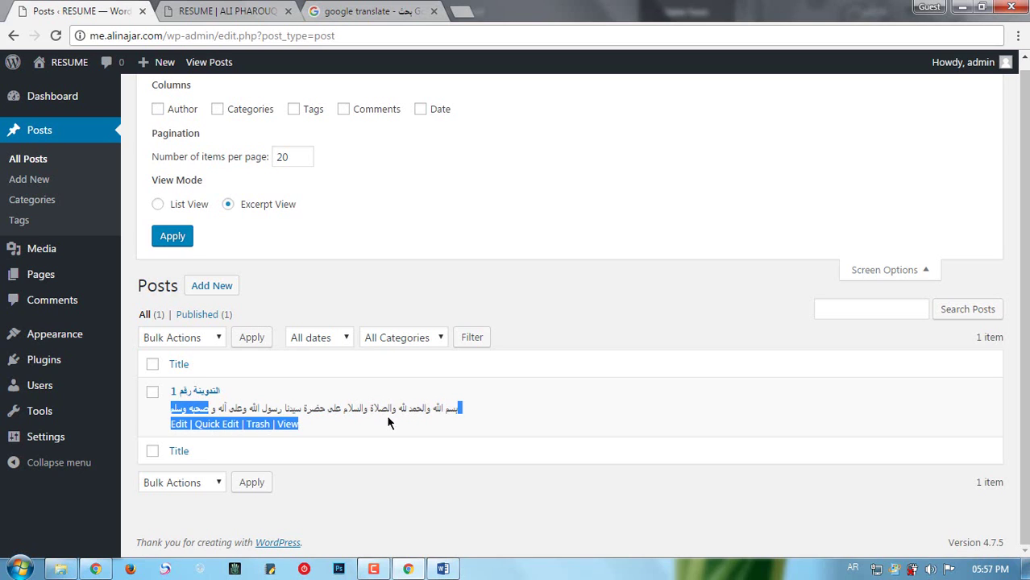
click(387, 419)
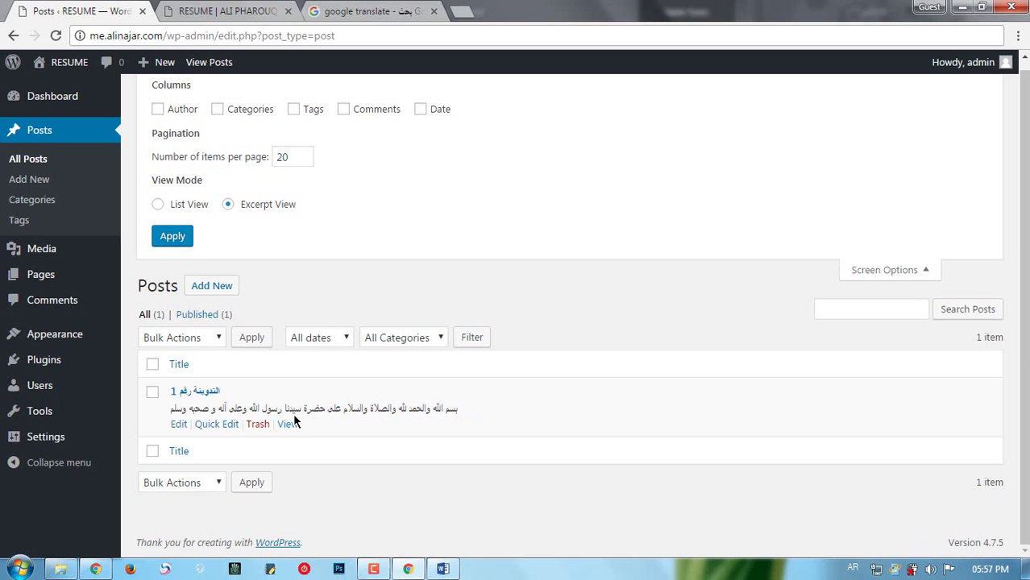
Apply List View to the posts list, and switch it back to Excerpt View
click(187, 206)
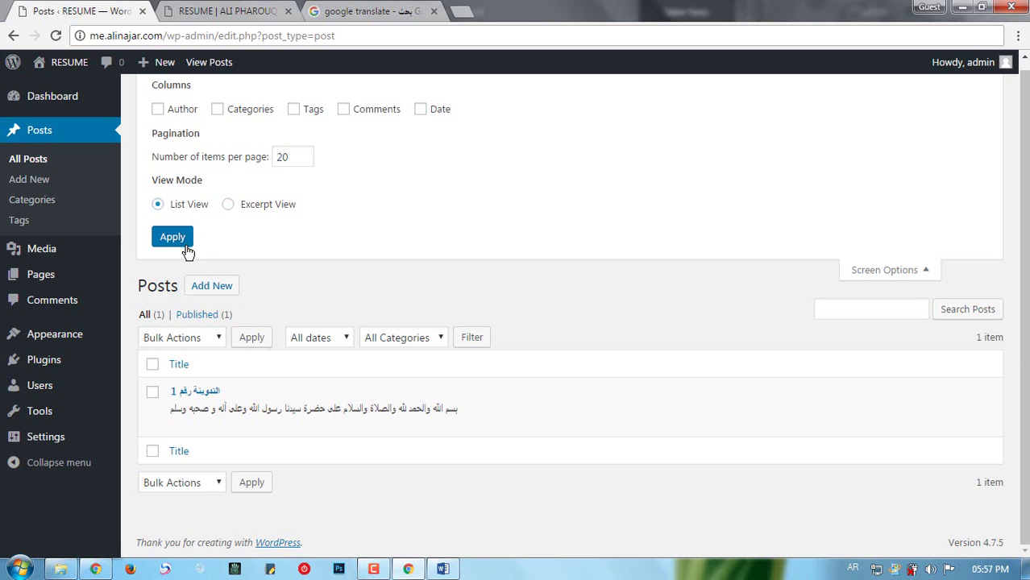
click(184, 239)
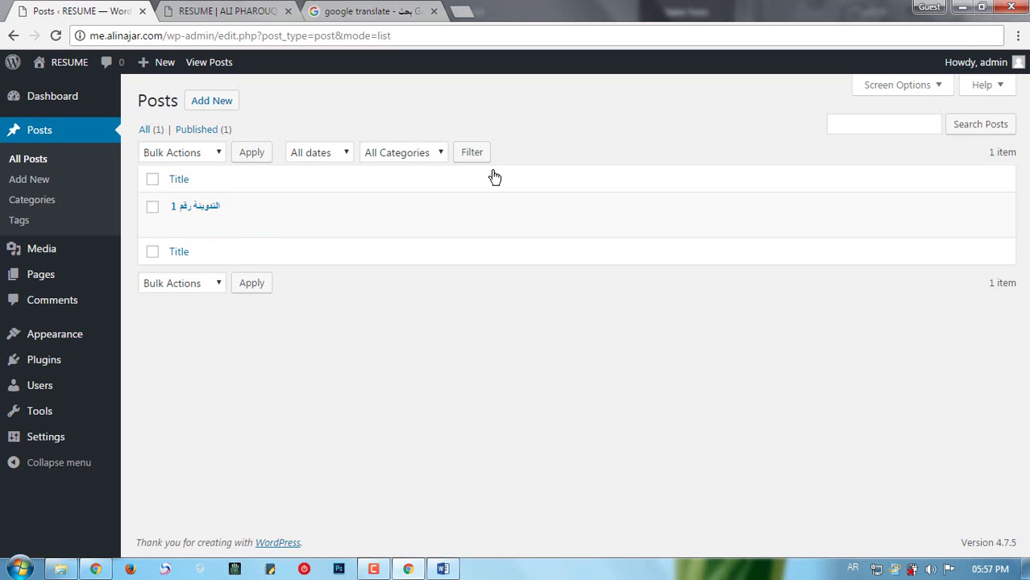
click(895, 93)
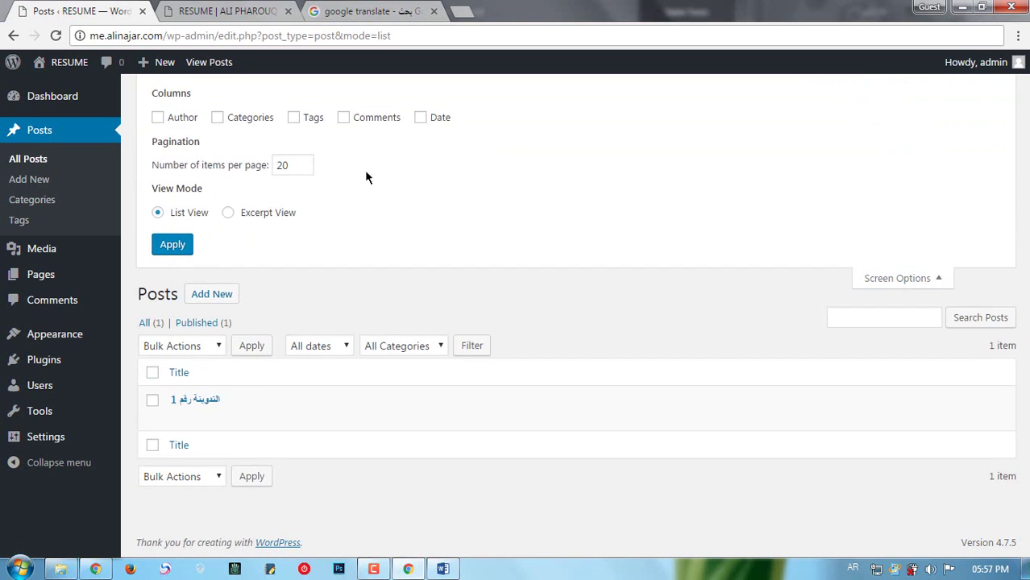
click(246, 216)
click(174, 246)
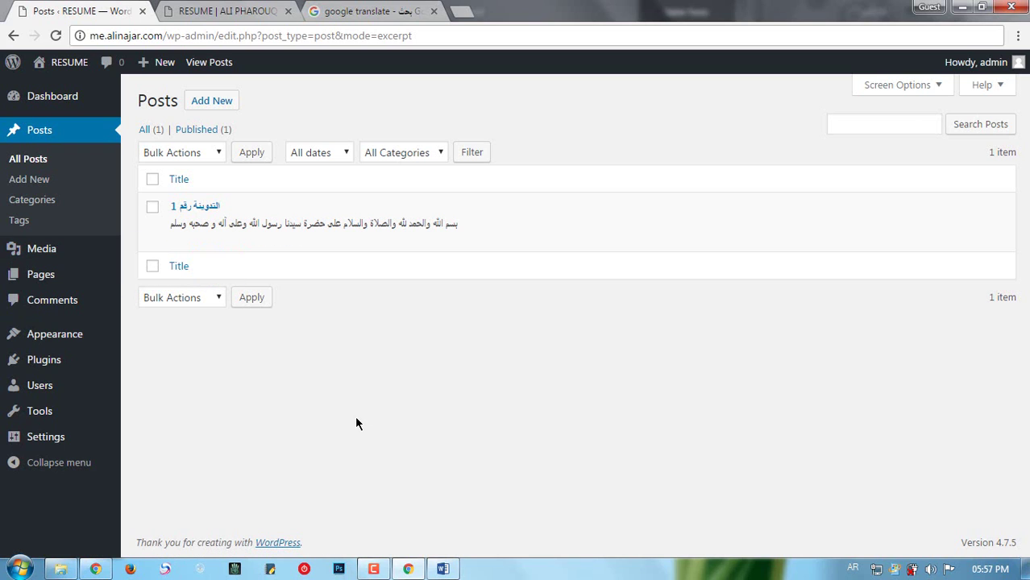
Check the post's row actions and the bulk action choices with the post selected, leaving it deselected
mouse_move(384, 232)
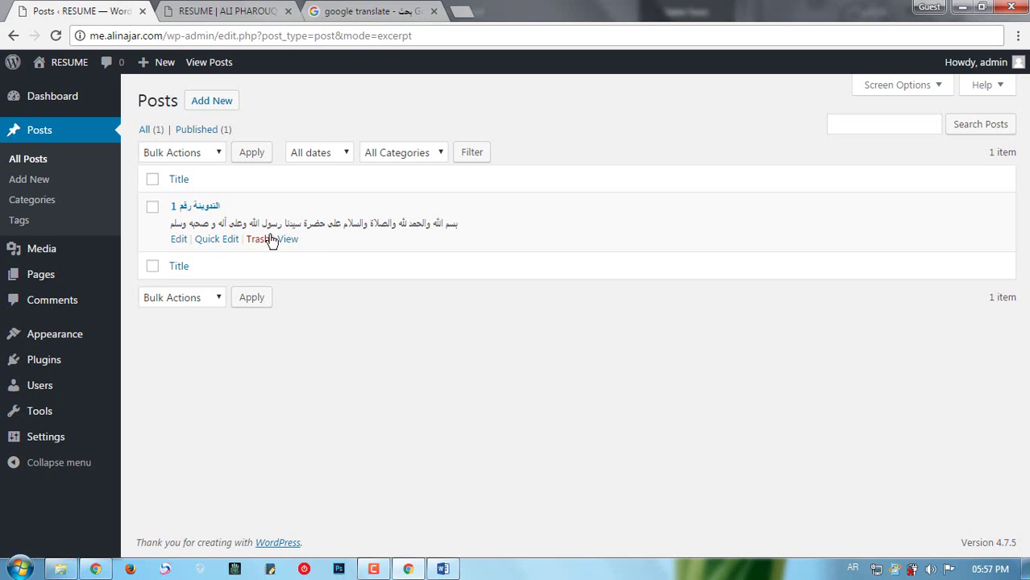
click(152, 207)
click(199, 152)
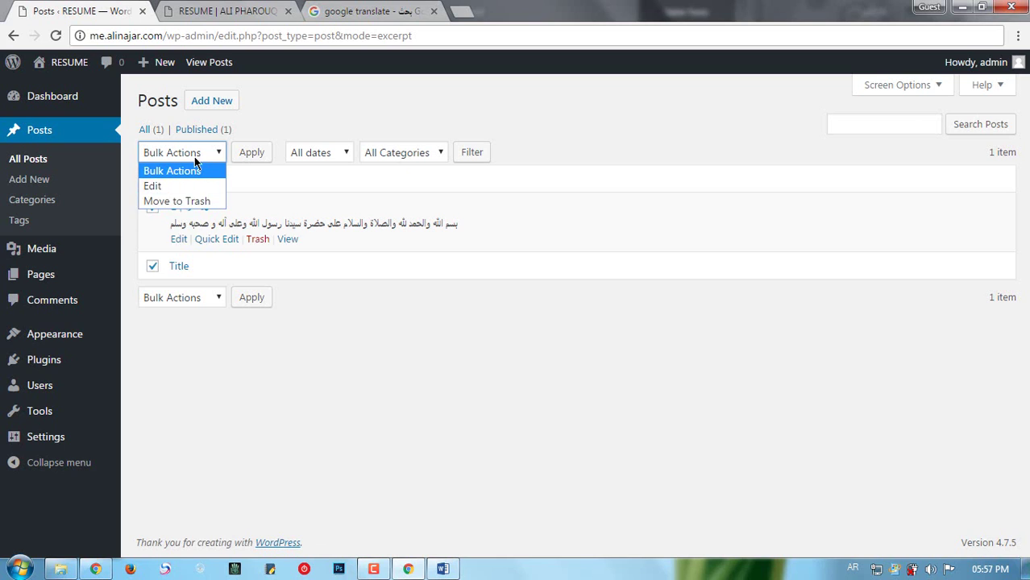
click(195, 162)
click(152, 207)
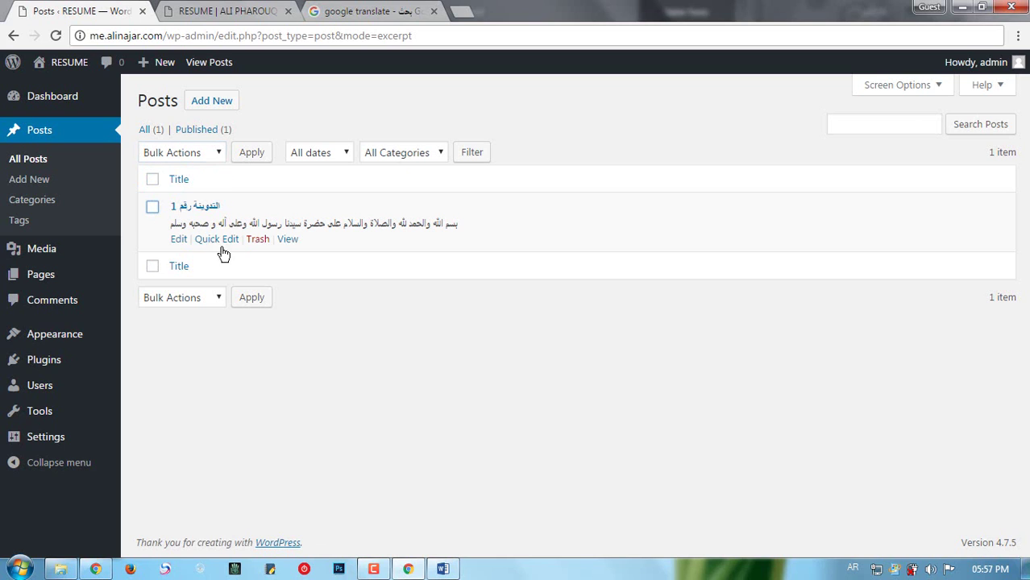
Open the public page of the post "التدوينة رقم 1" in a new browser tab and switch to it
click(289, 240)
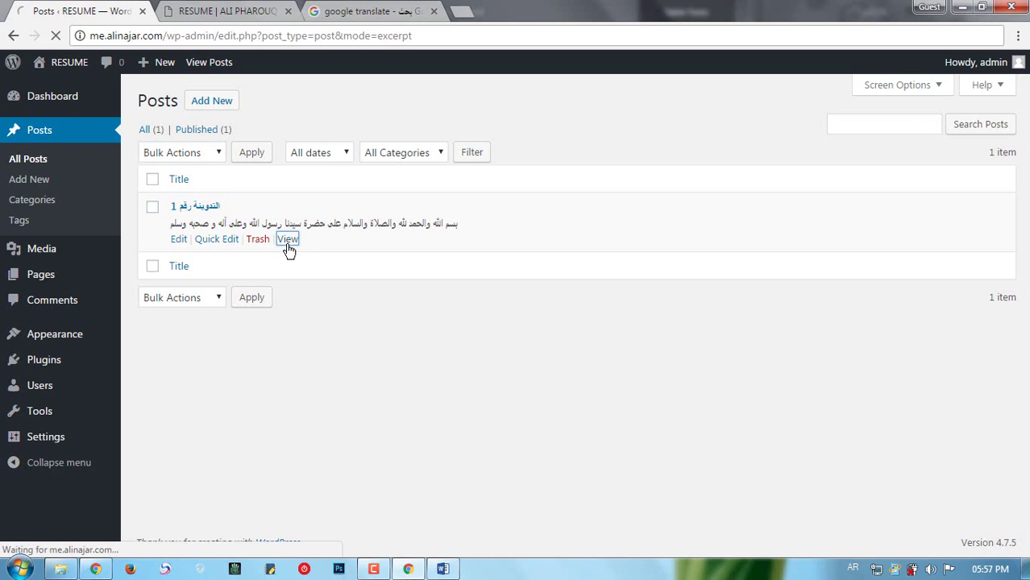
click(14, 36)
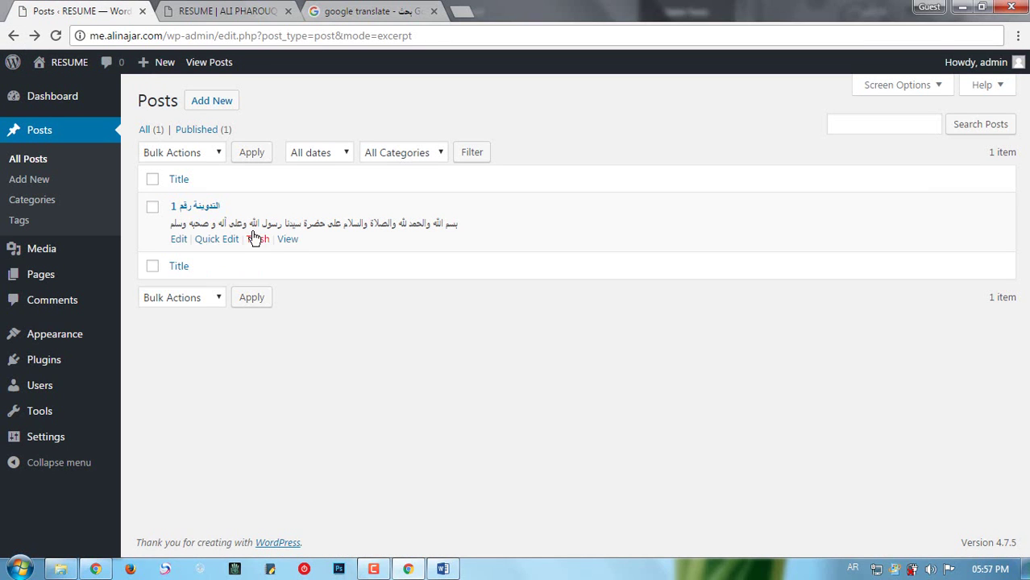
right_click(286, 240)
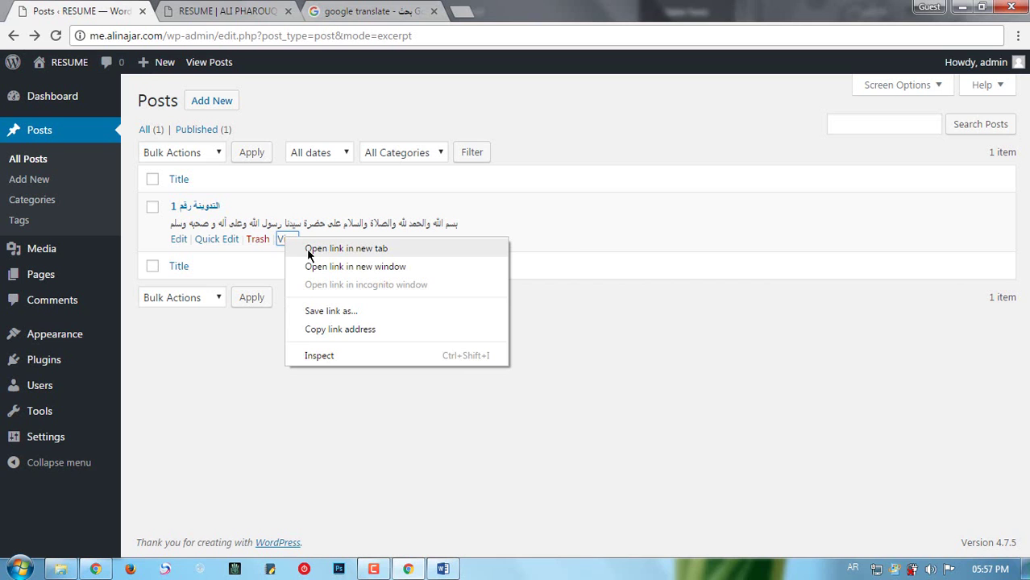
click(308, 254)
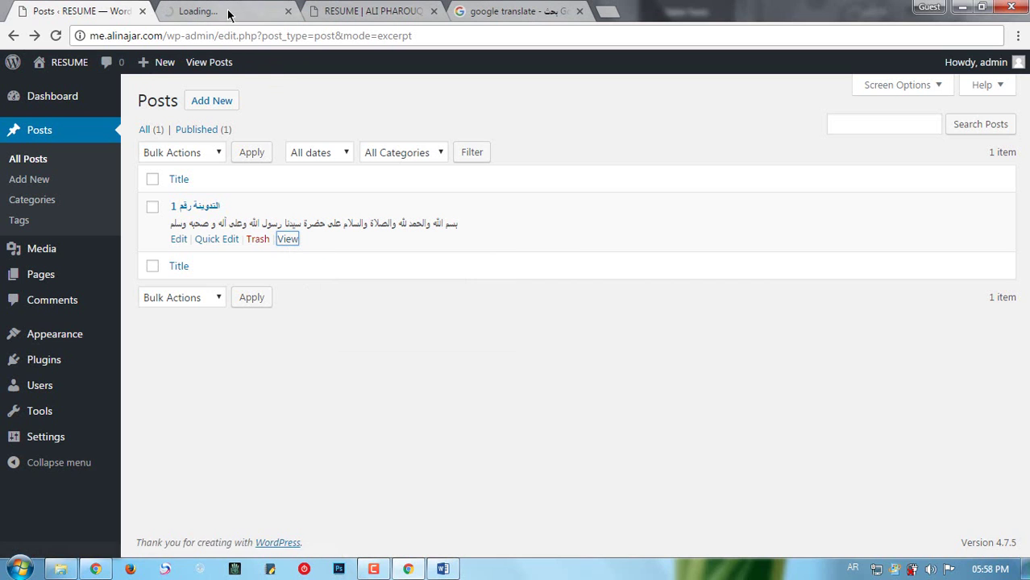
click(231, 15)
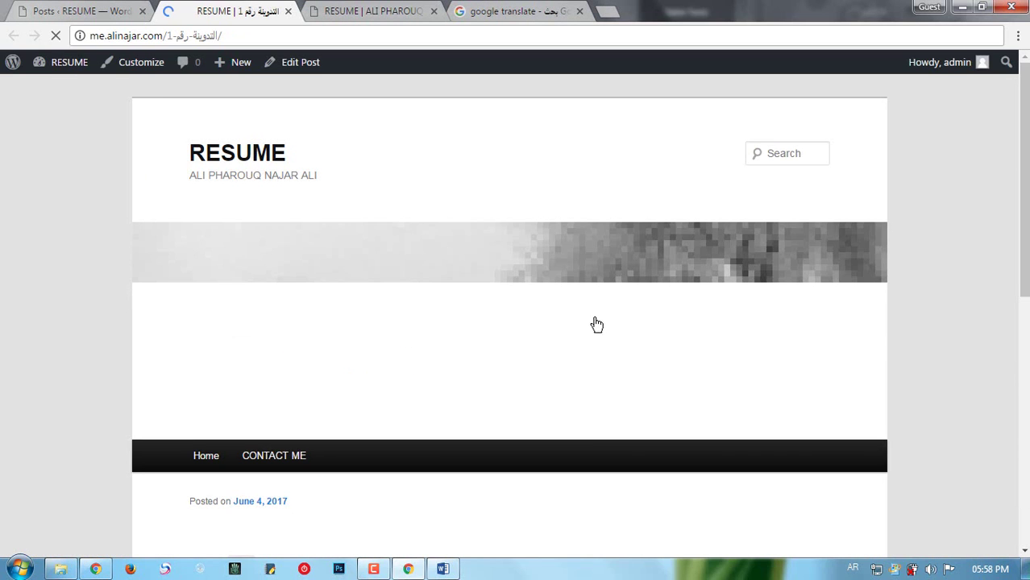
Examine the published post's header image, title and body text on its public page
scroll(584, 319, down, 4)
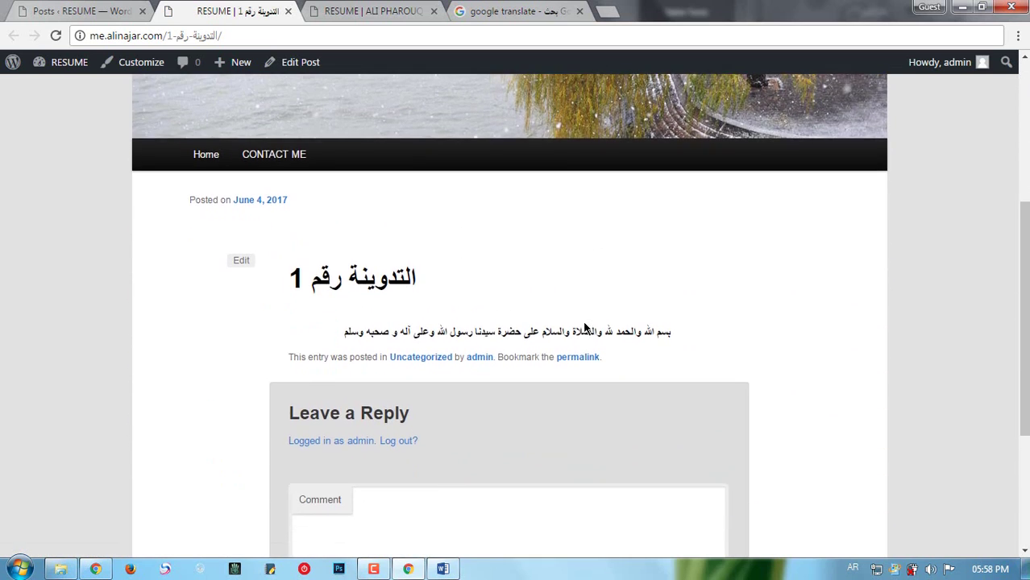
scroll(675, 100, up, 2)
scroll(675, 100, up, 1)
scroll(499, 291, down, 3)
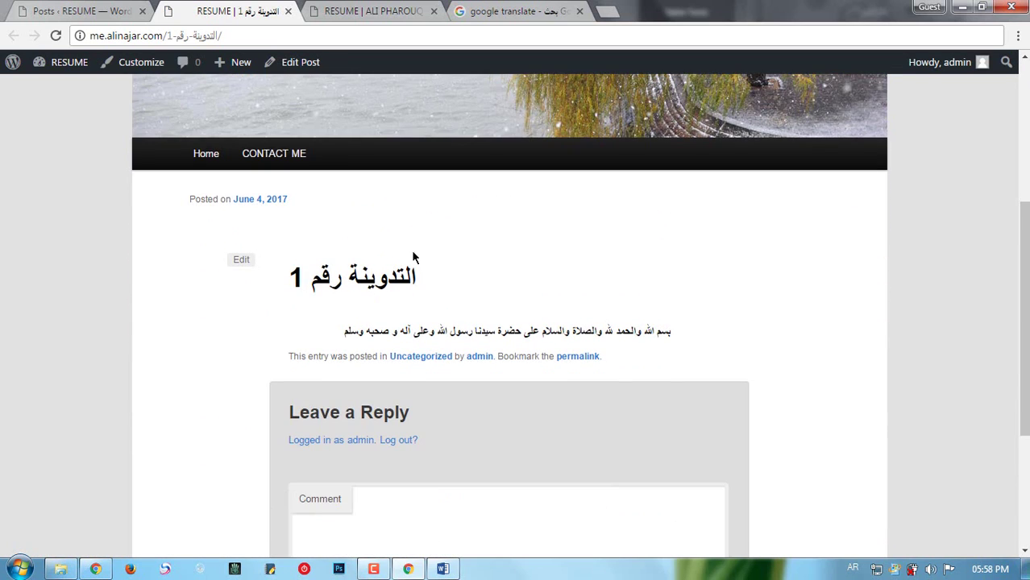
drag(416, 277, 386, 278)
click(638, 312)
drag(633, 333, 453, 333)
click(448, 333)
Check the comment form below the published post and return to the Posts admin page
scroll(538, 384, down, 2)
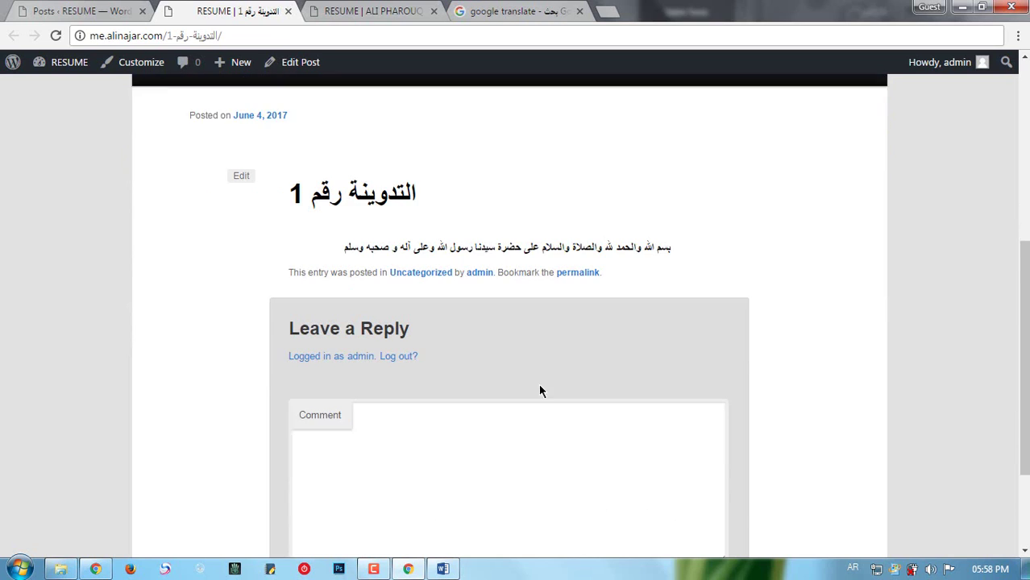
click(450, 369)
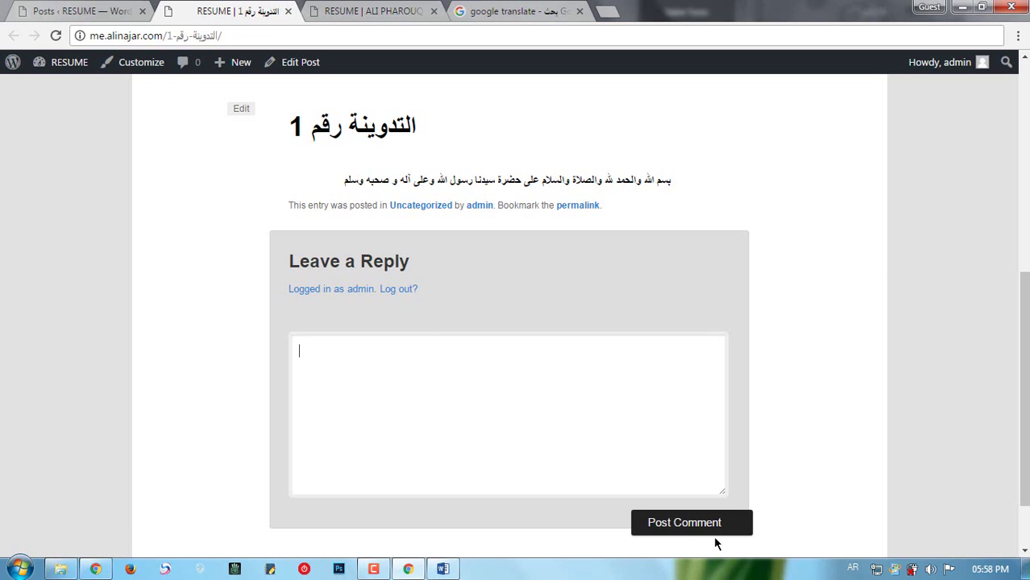
scroll(552, 391, up, 3)
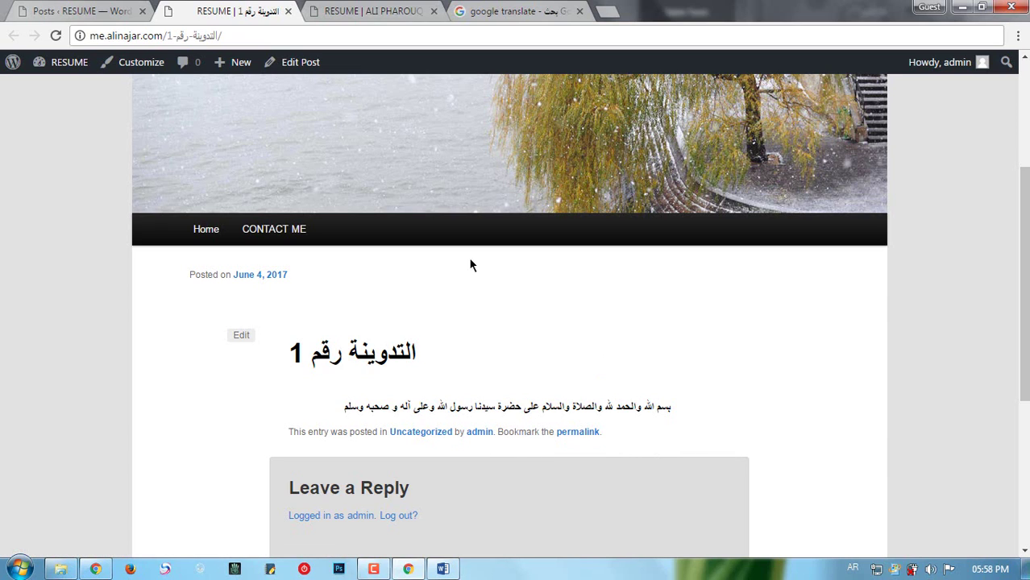
scroll(410, 263, down, 1)
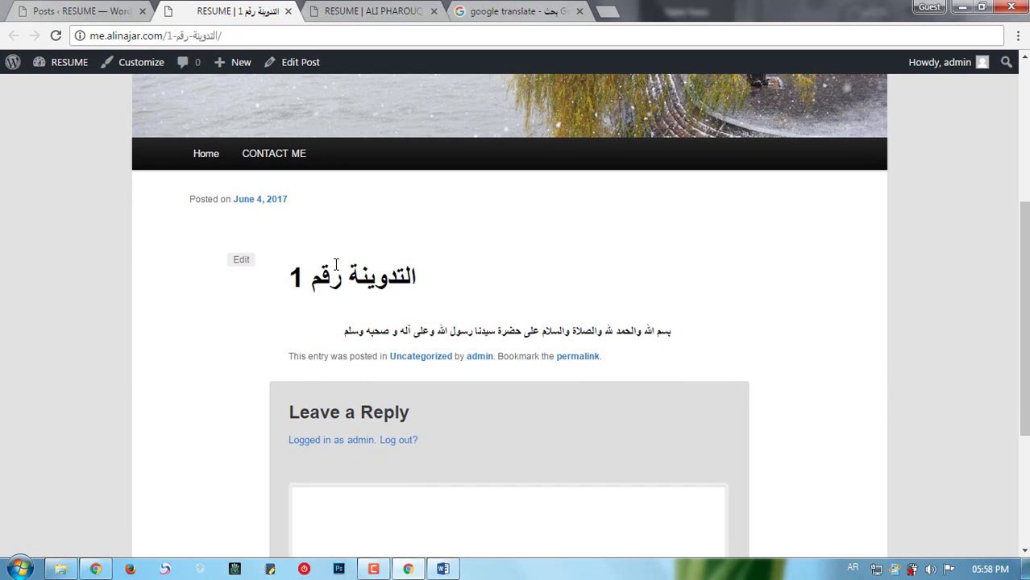
click(90, 12)
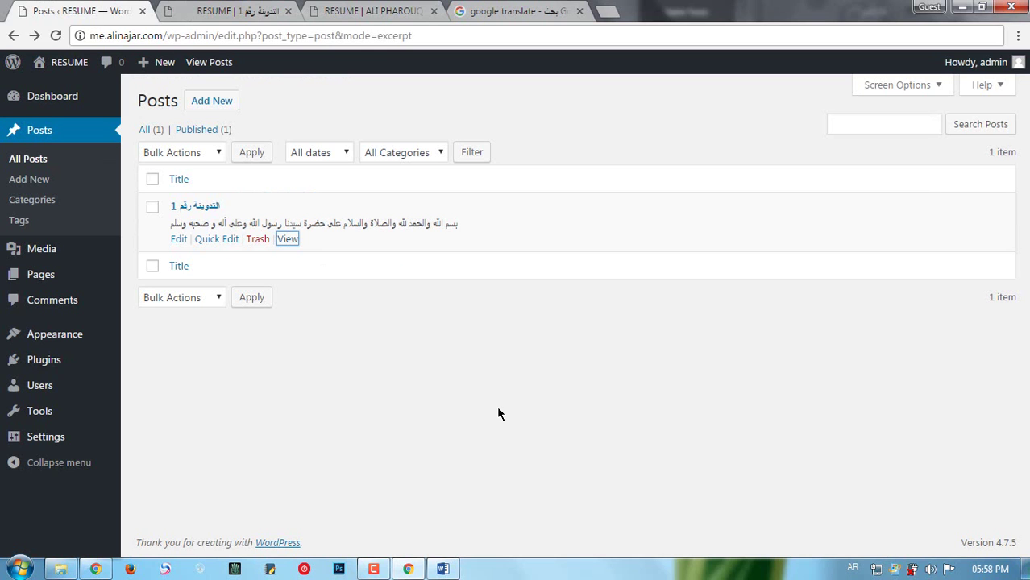